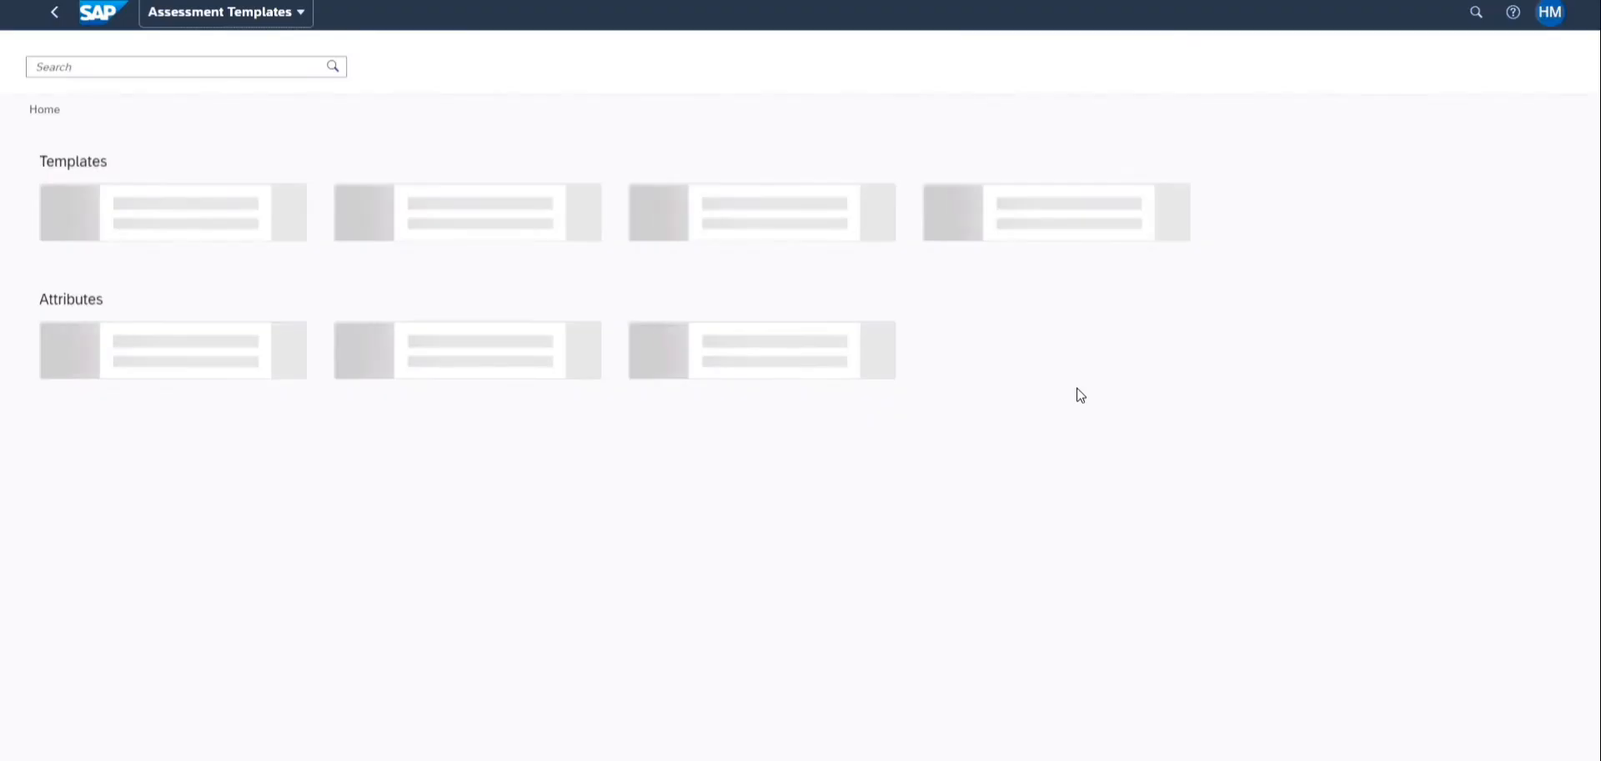
# Step: Open the 'RCM for Power Tx' assessment template from the RCM templates list
pyautogui.click(1094, 213)
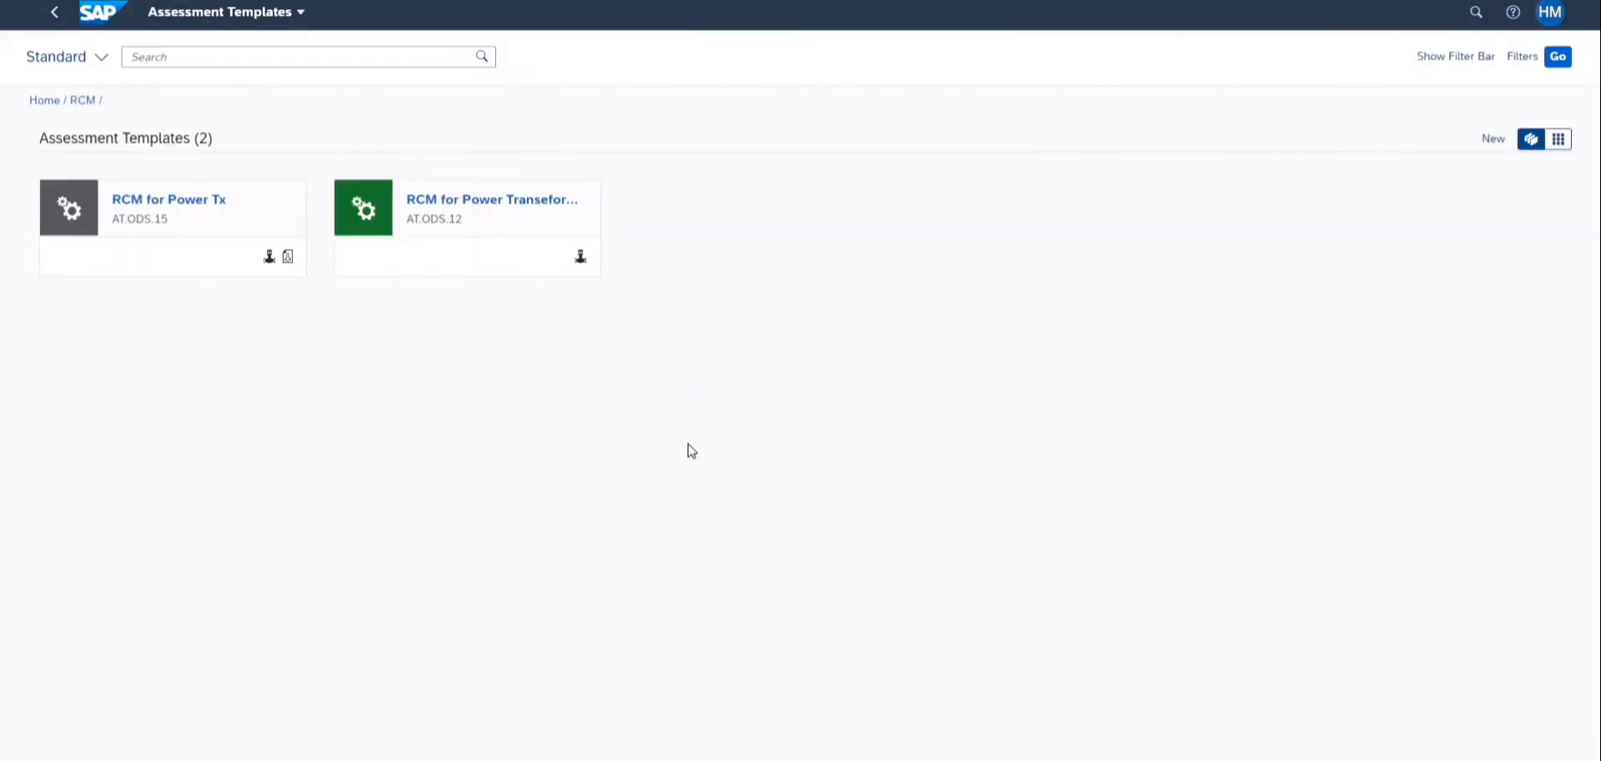
pyautogui.click(213, 200)
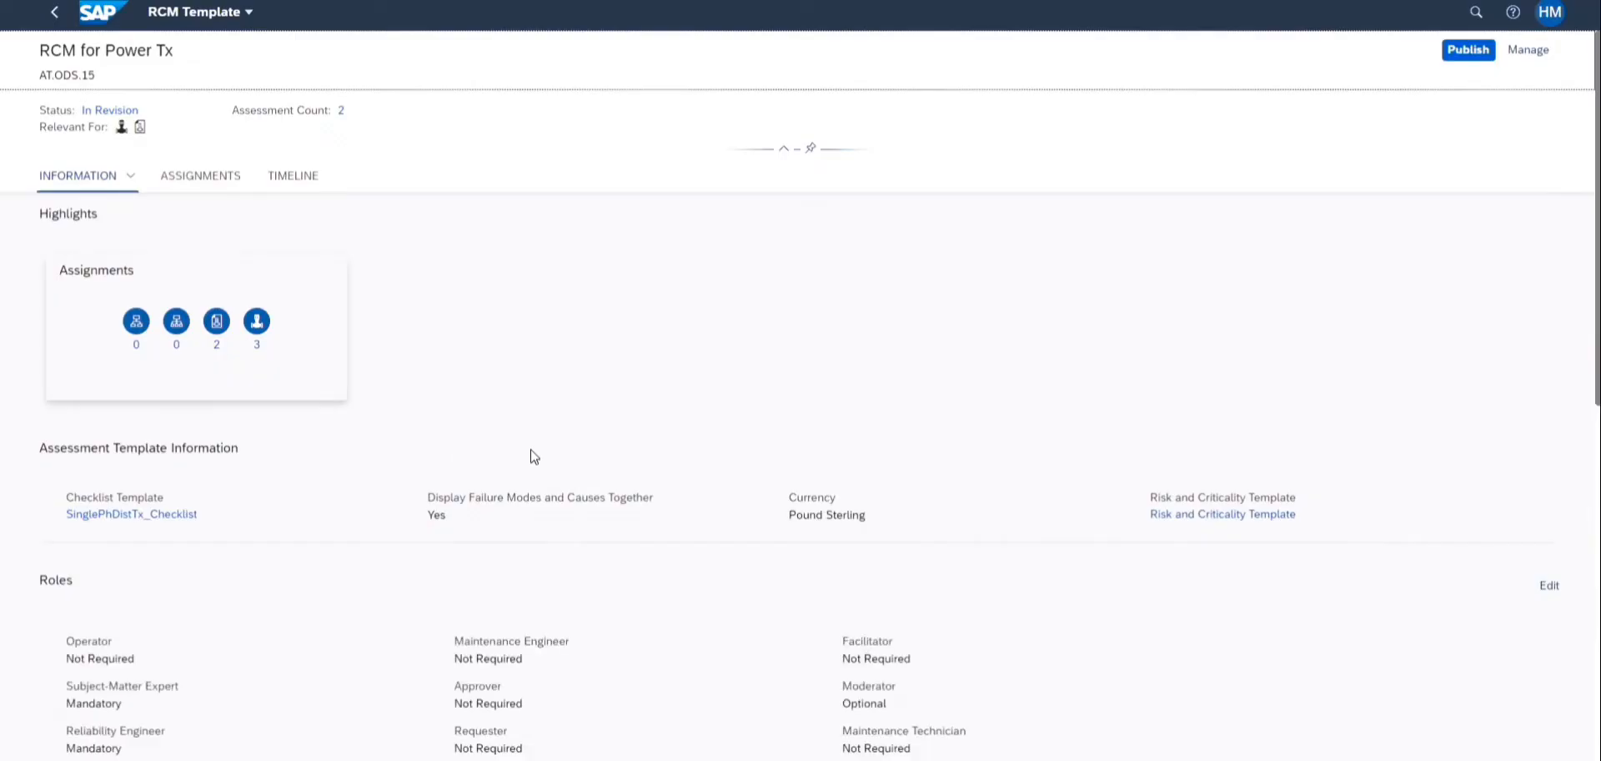
pyautogui.scroll(-3, 531, 460)
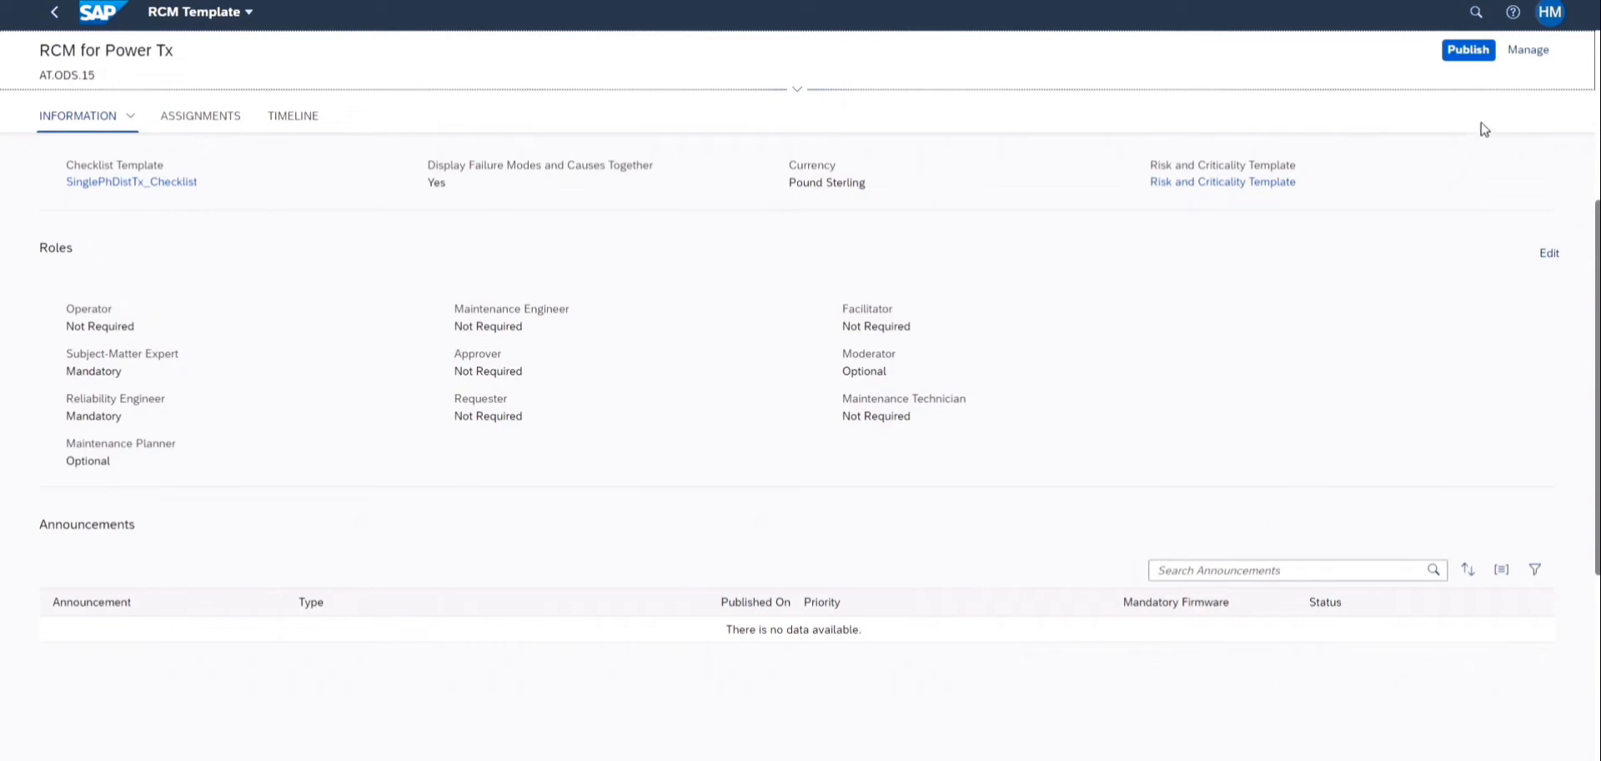
pyautogui.click(1530, 51)
pyautogui.click(1527, 83)
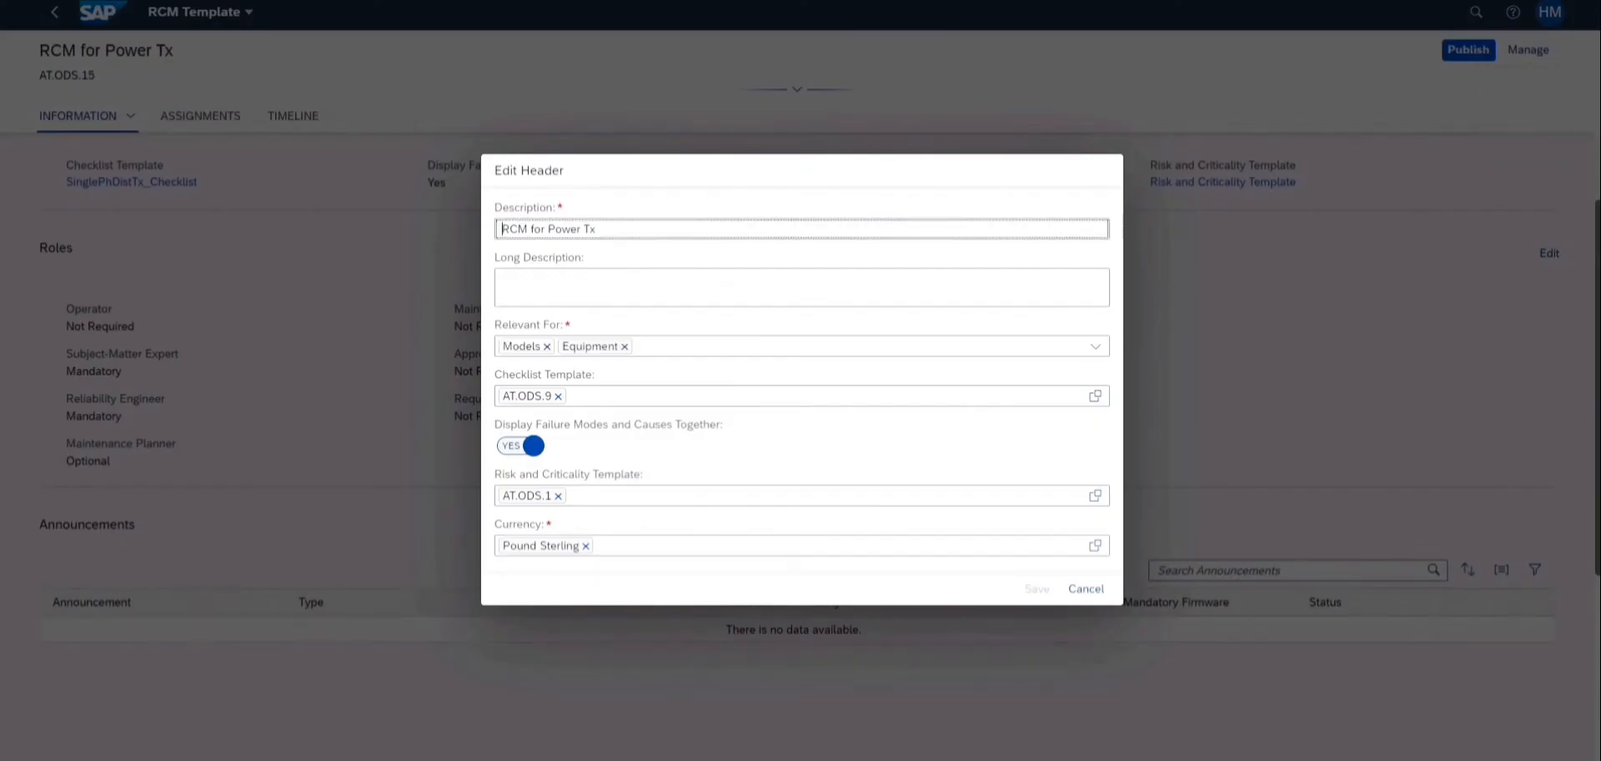
pyautogui.click(800, 228)
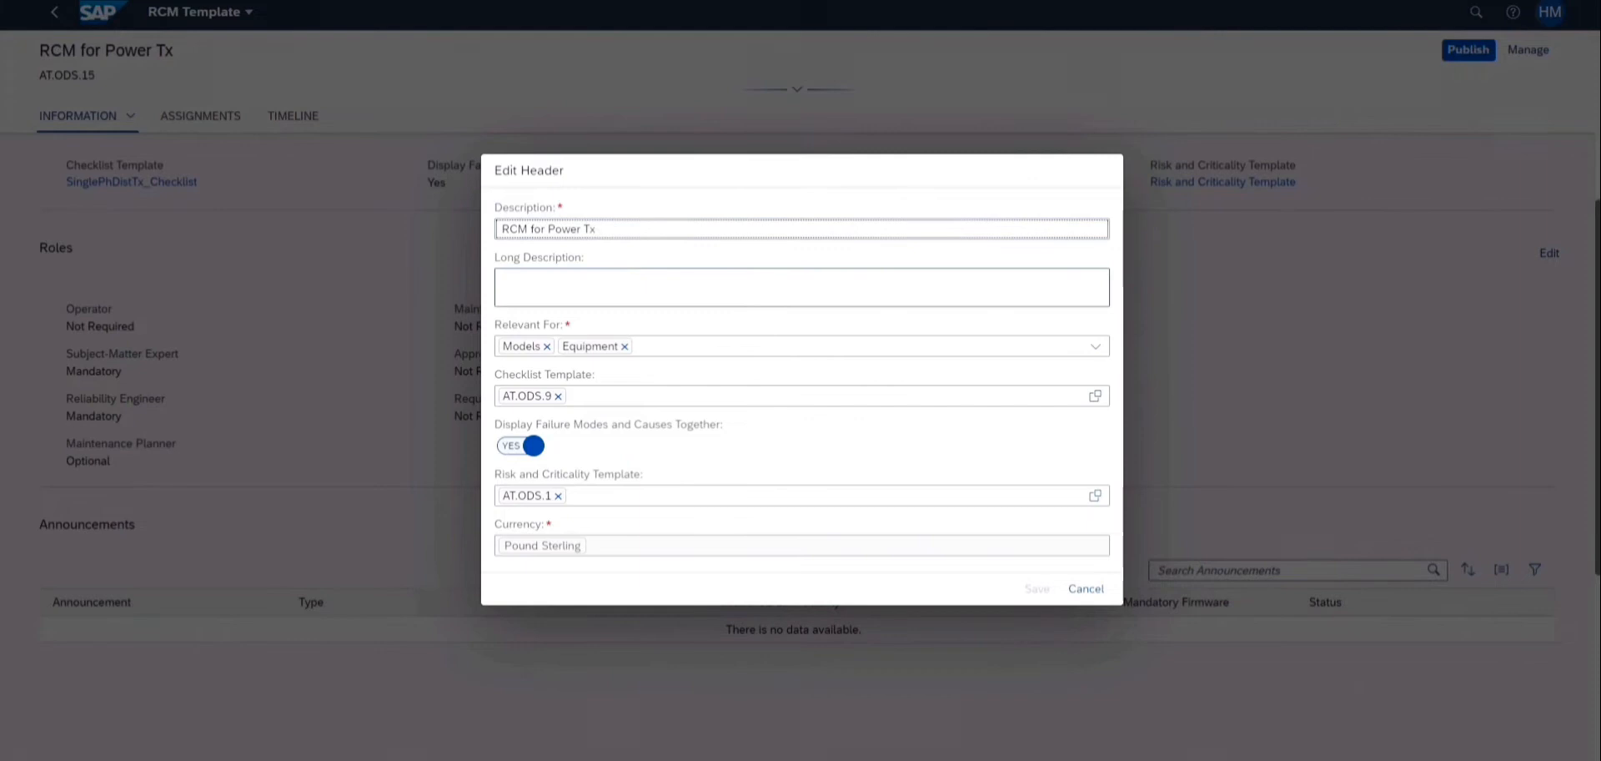
pyautogui.press('Tab')
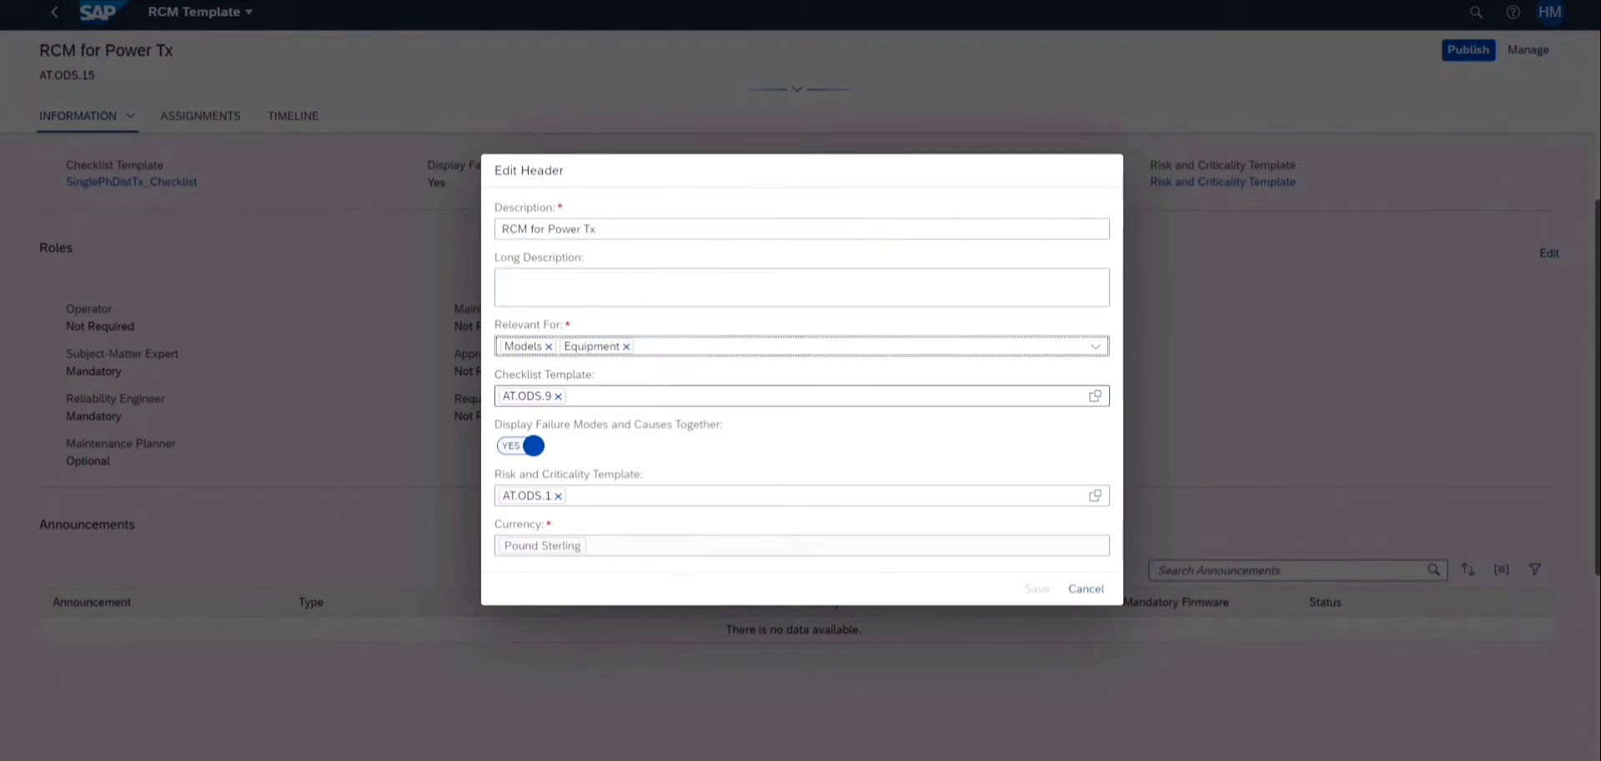
pyautogui.press('Return')
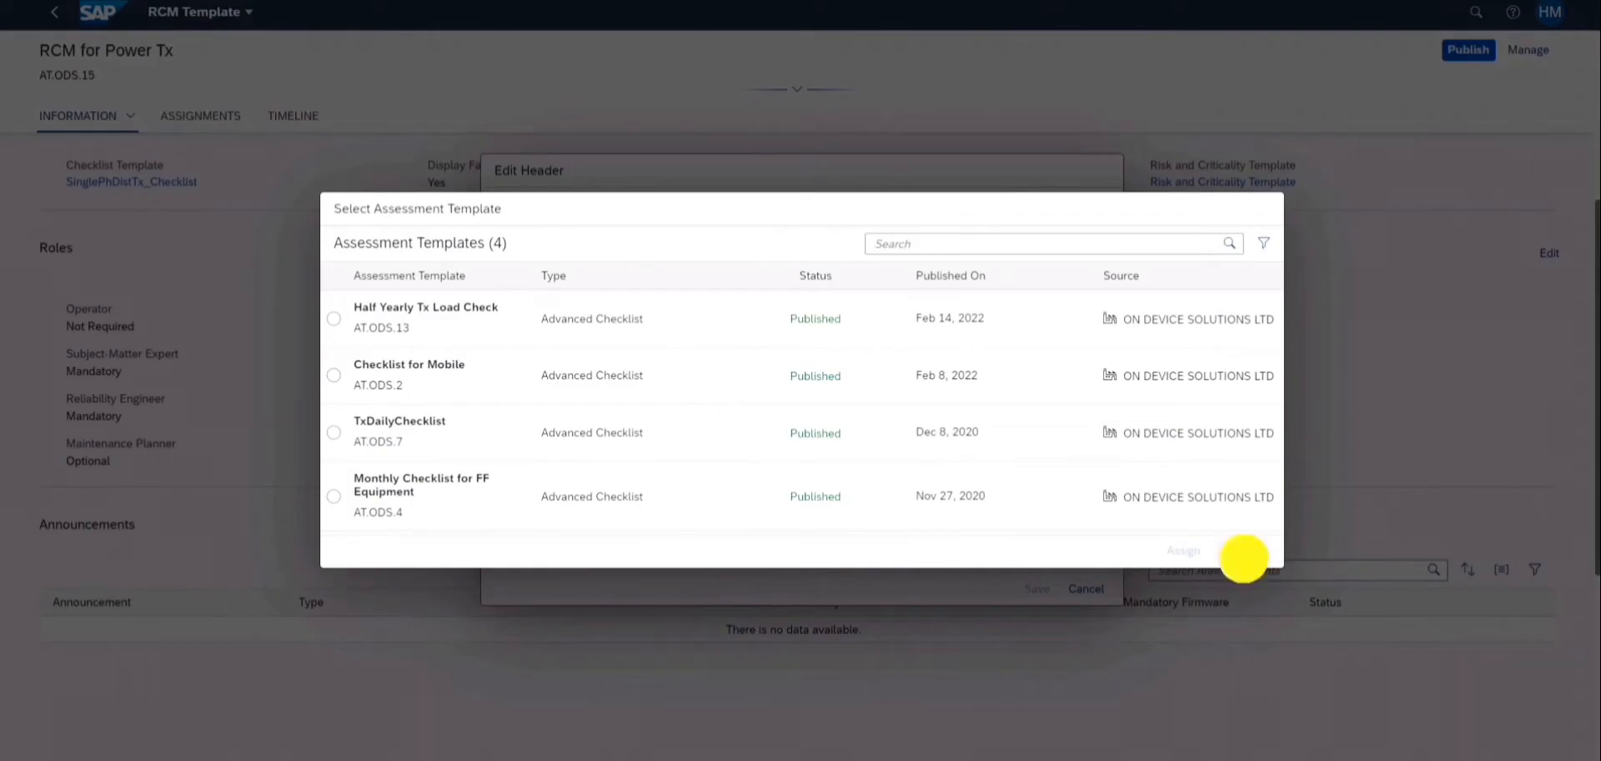
pyautogui.click(1243, 550)
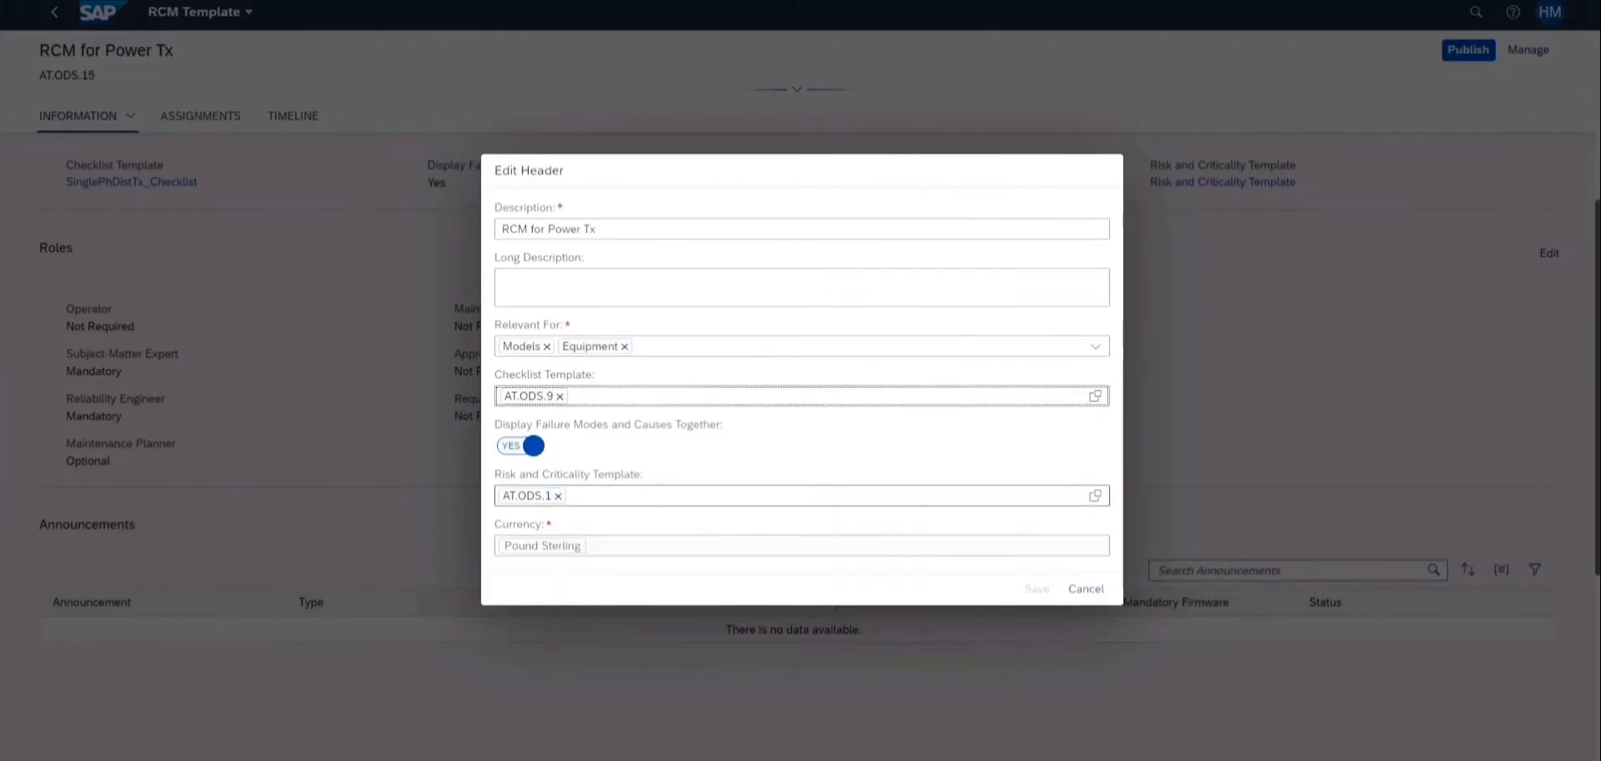
pyautogui.click(1097, 496)
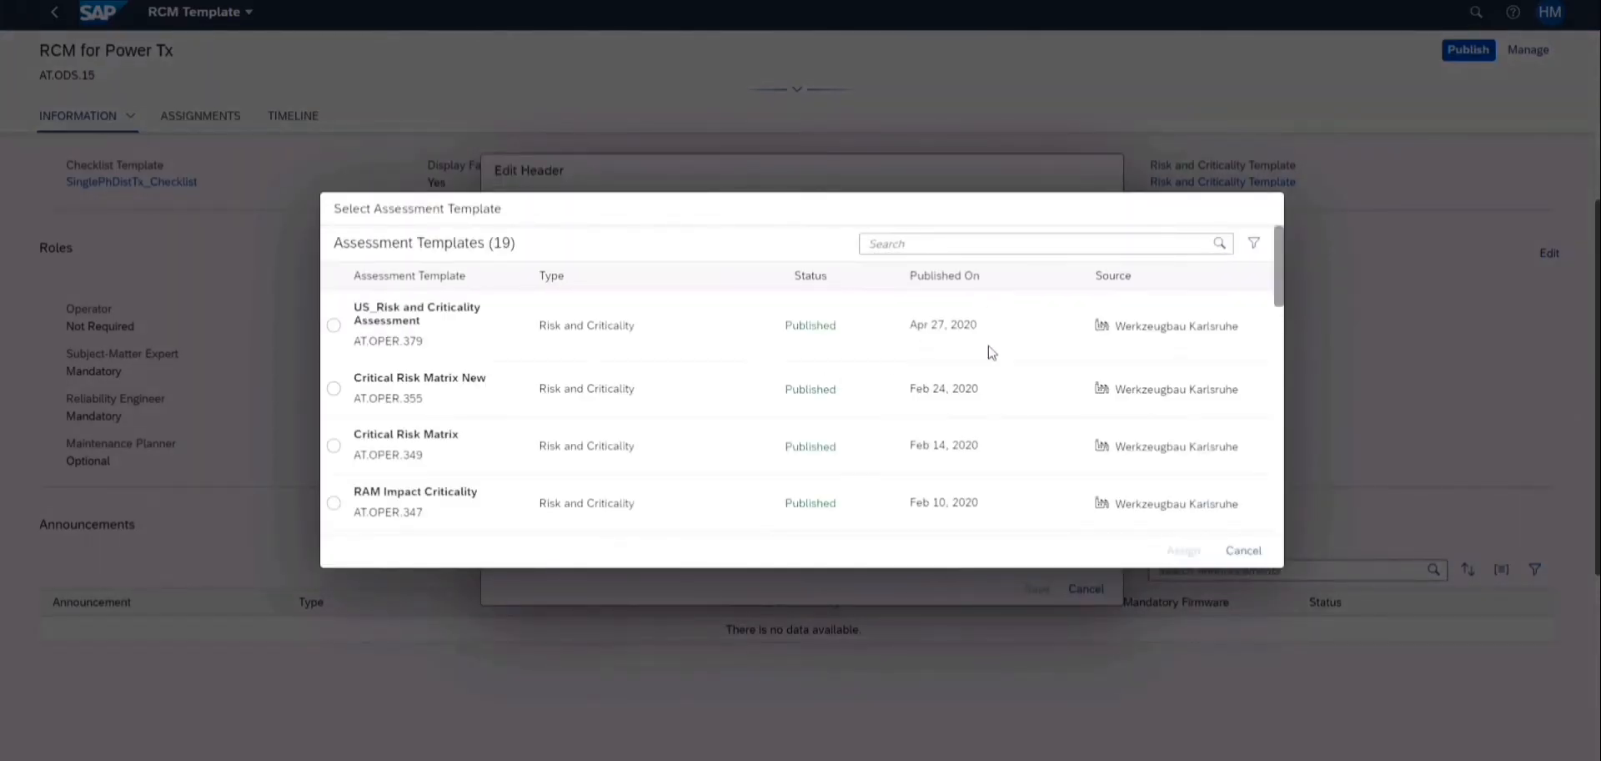
pyautogui.click(1244, 549)
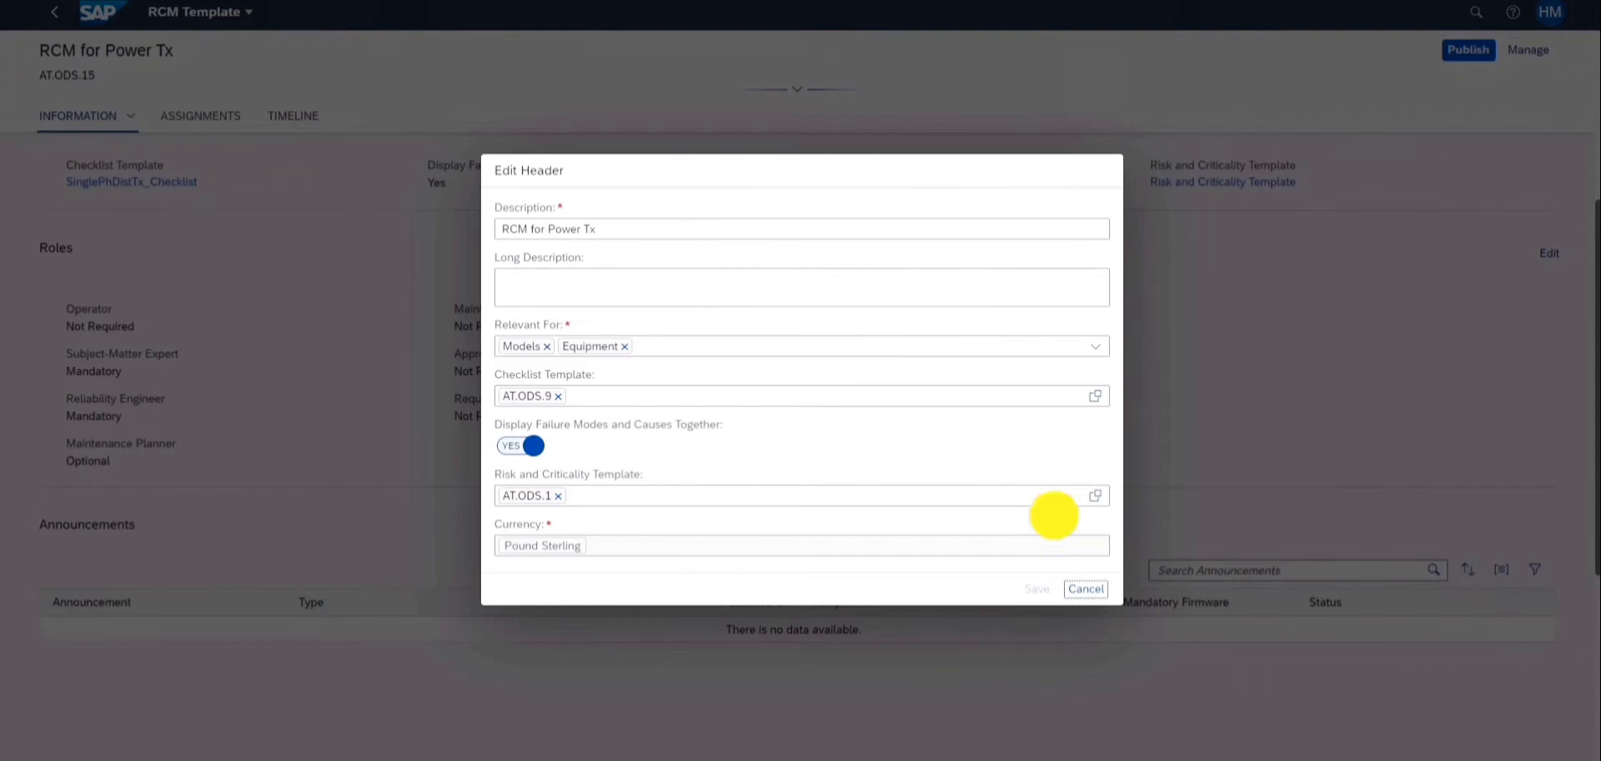
pyautogui.click(776, 301)
pyautogui.click(778, 290)
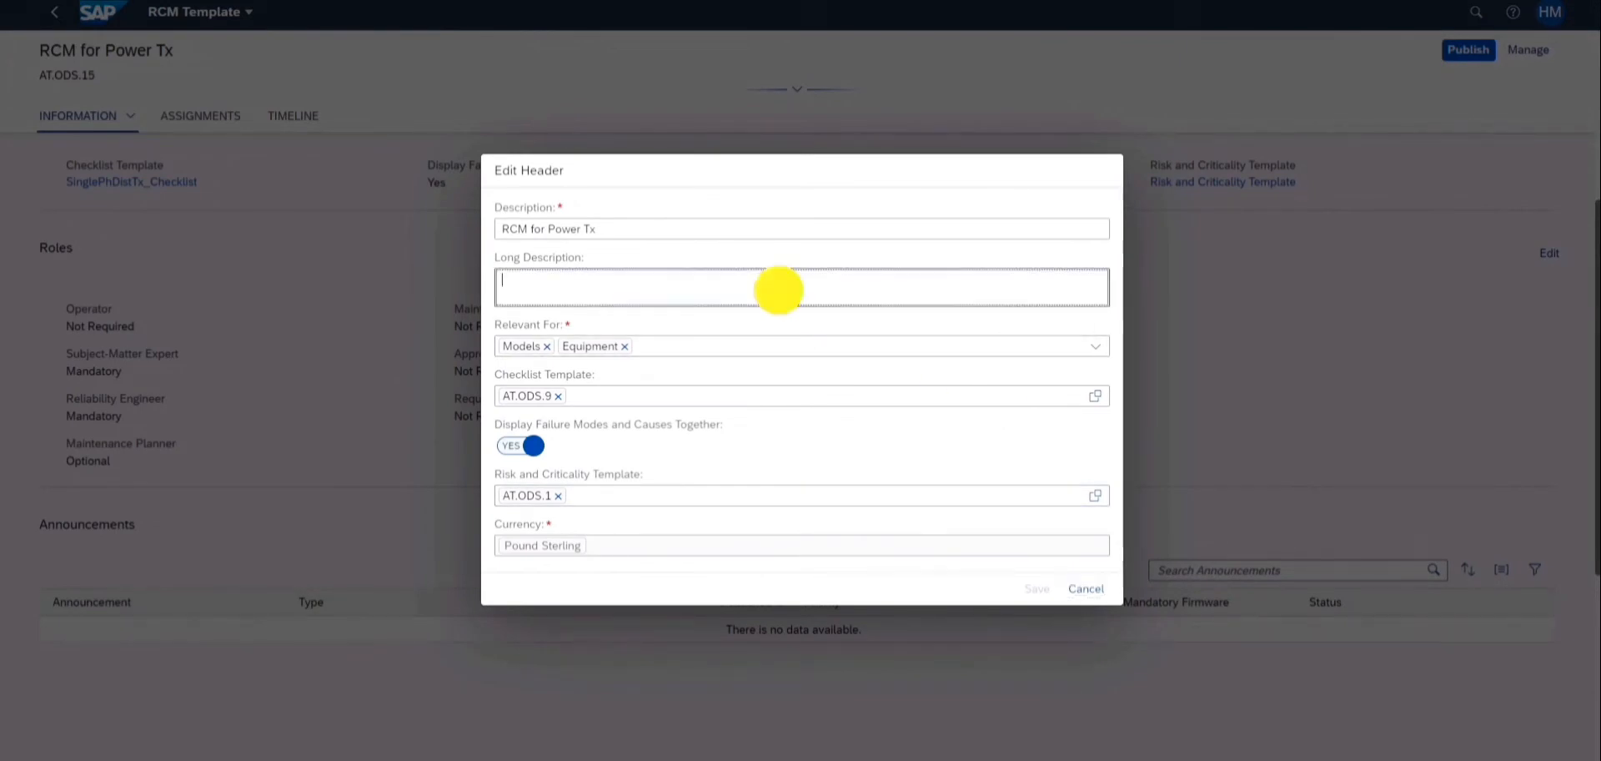
pyautogui.click(1085, 588)
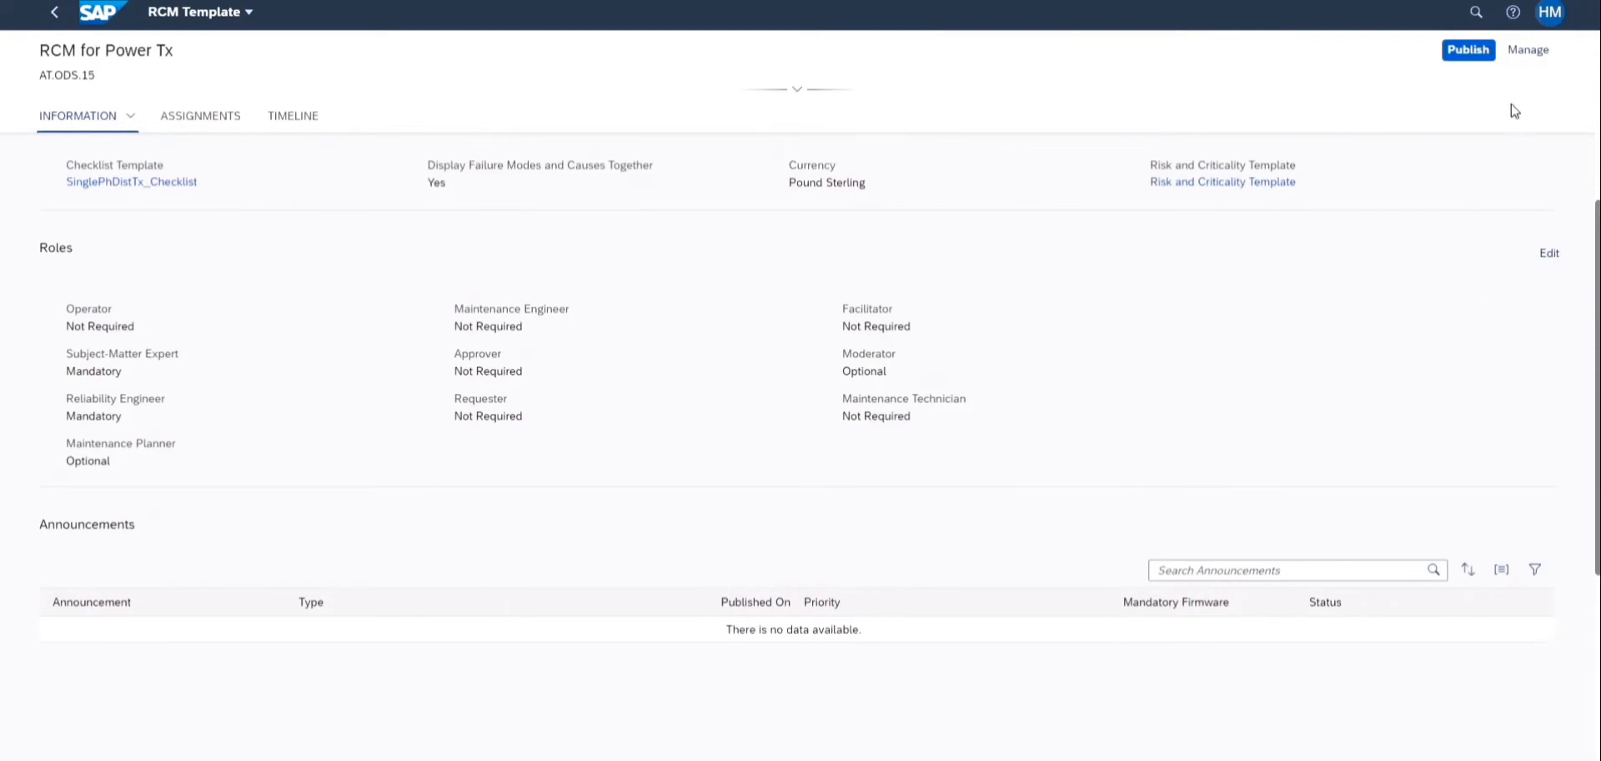
# Step: Publish the RCM for Power Tx template, declining the announcement, and return to the launchpad
pyautogui.click(1468, 51)
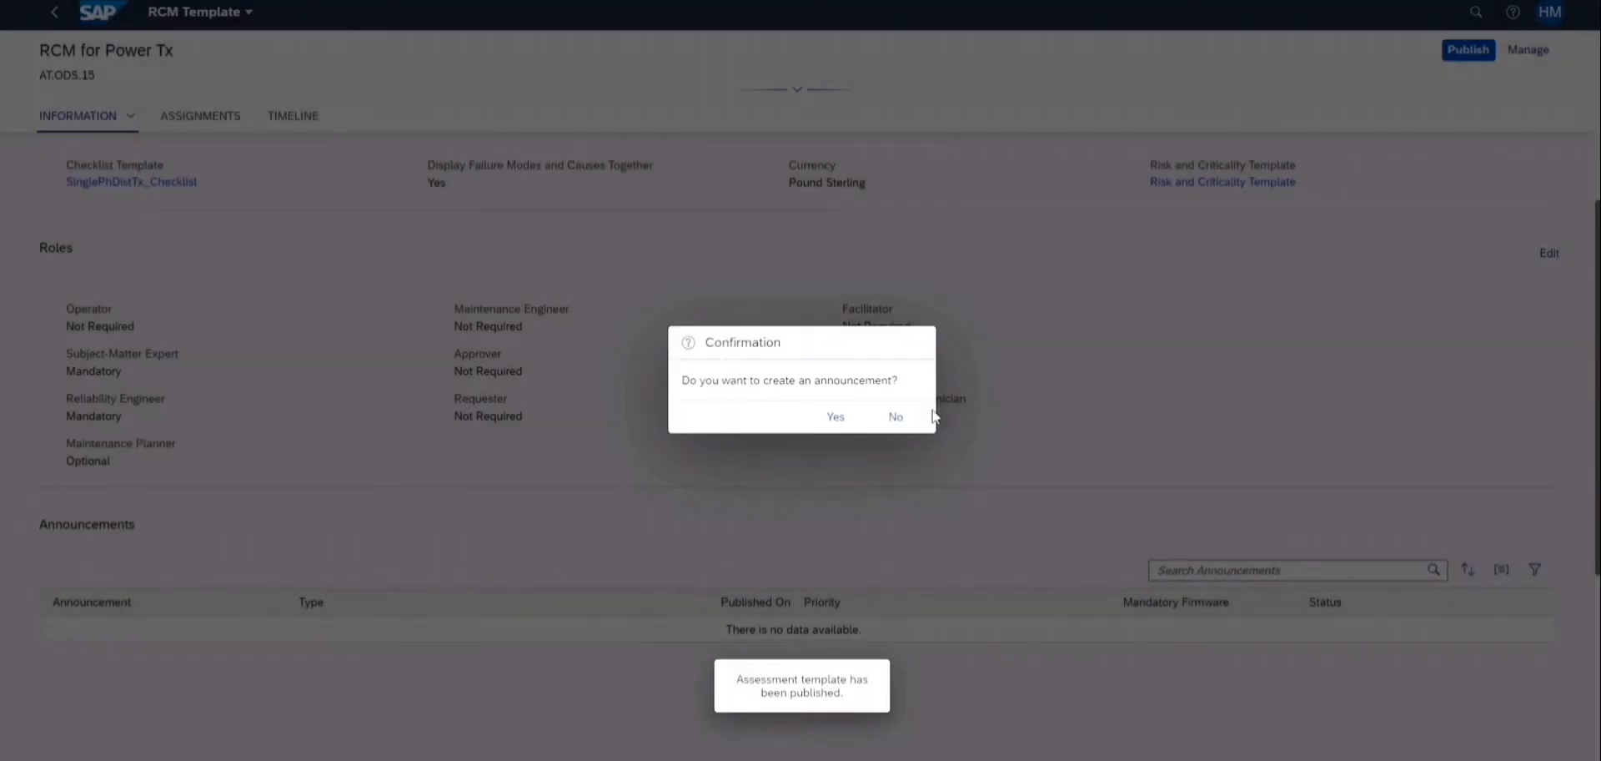
pyautogui.click(890, 417)
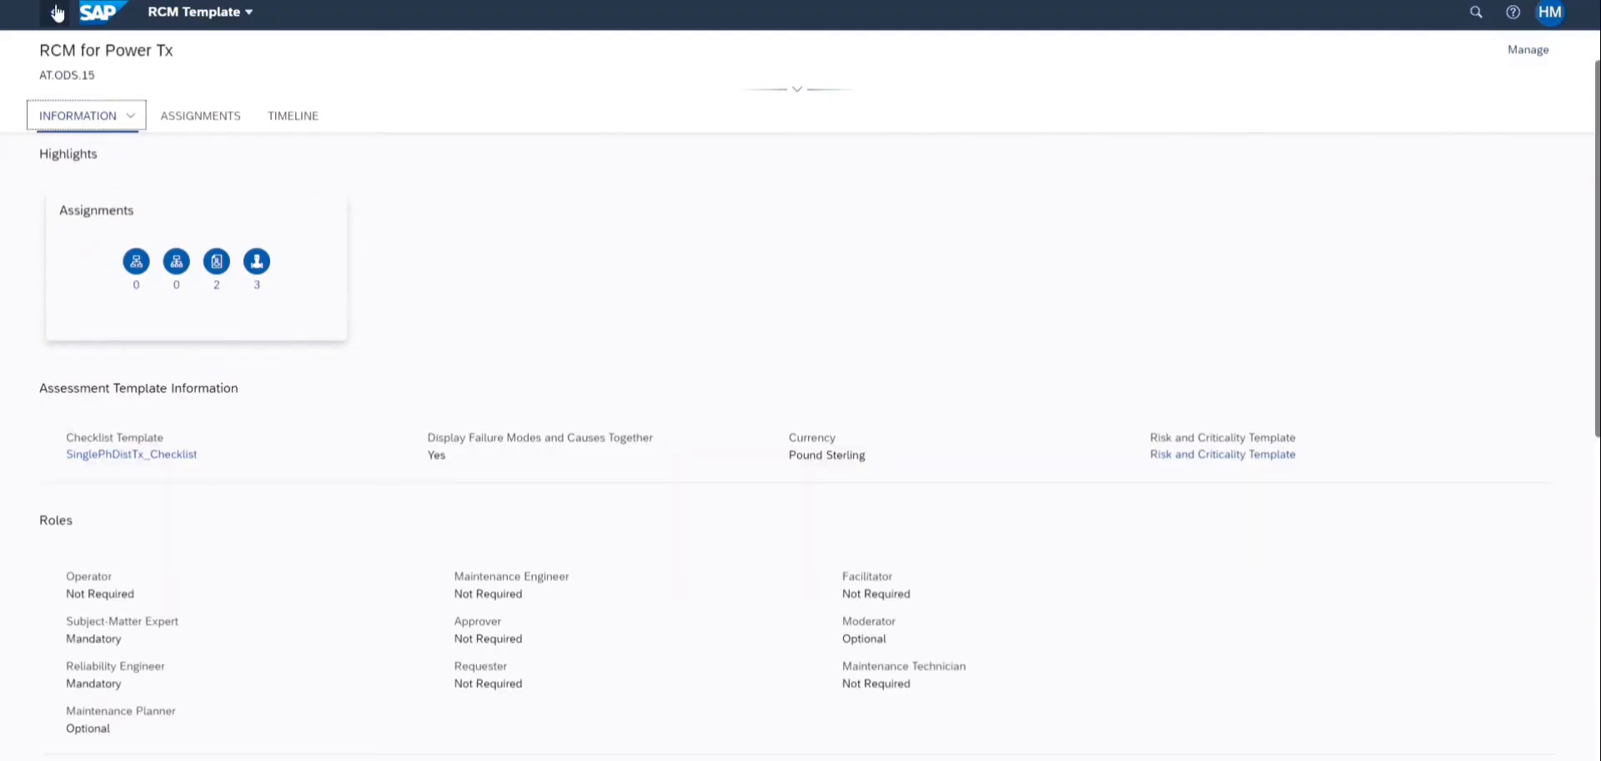
pyautogui.click(53, 12)
# Step: Open the Transformer RCM assessment's hierarchy for the SinglePhTxModel equipment
pyautogui.click(53, 11)
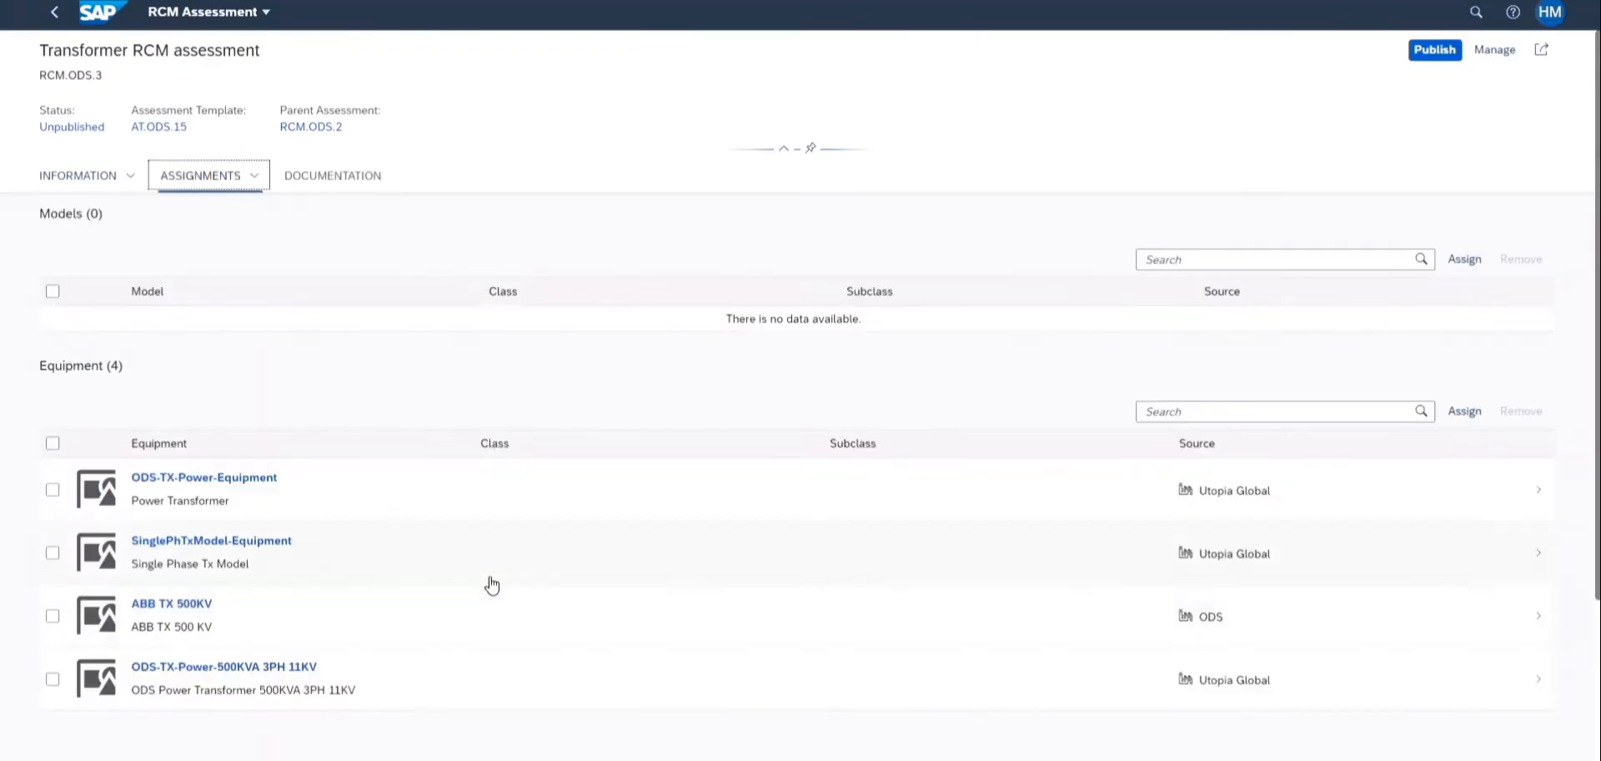
pyautogui.click(501, 553)
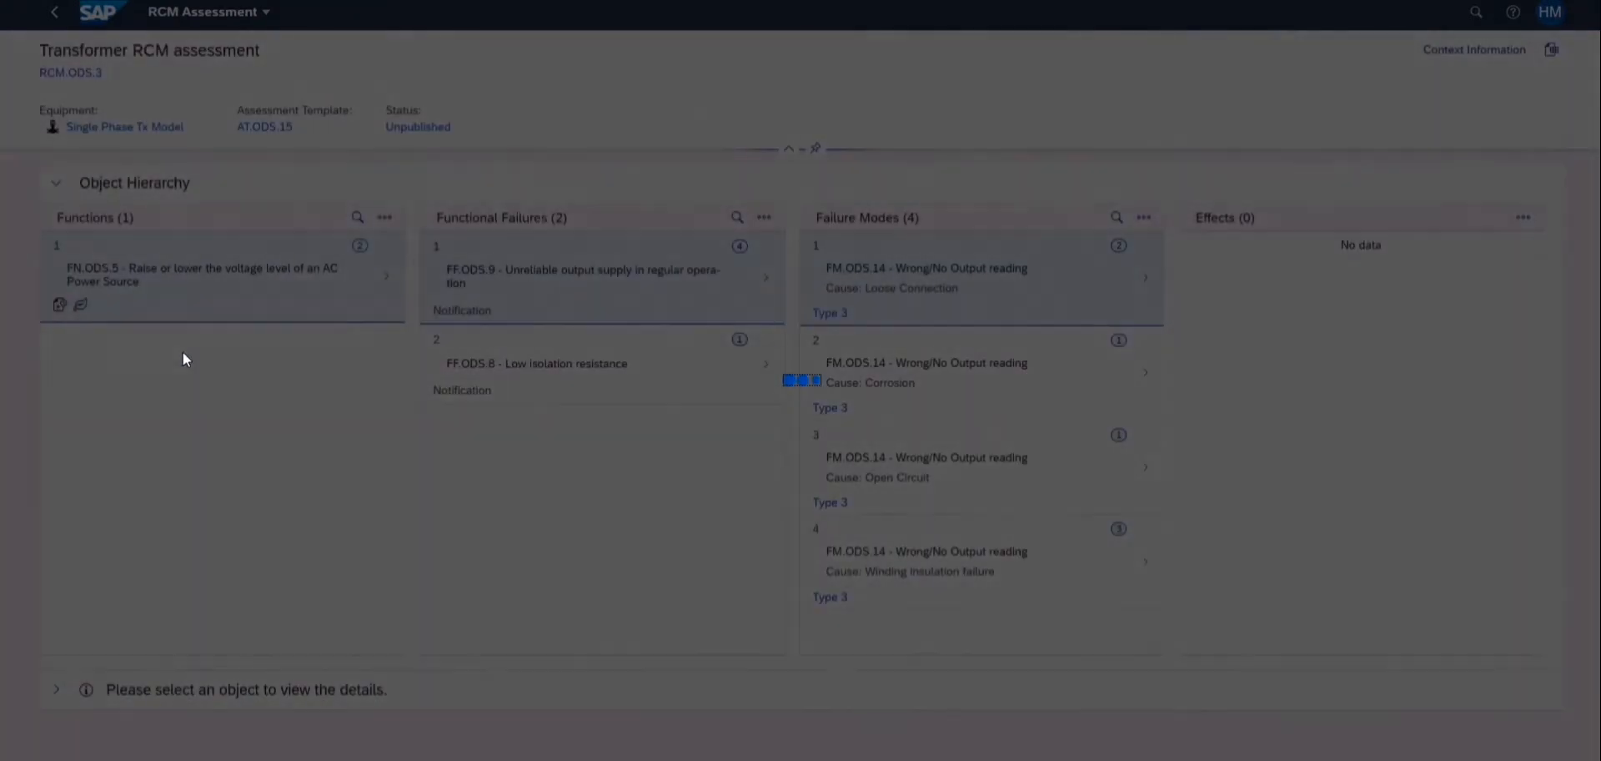
# Step: Bring up the consequence evaluation for the Deformation effect under Low isolation resistance
pyautogui.click(563, 376)
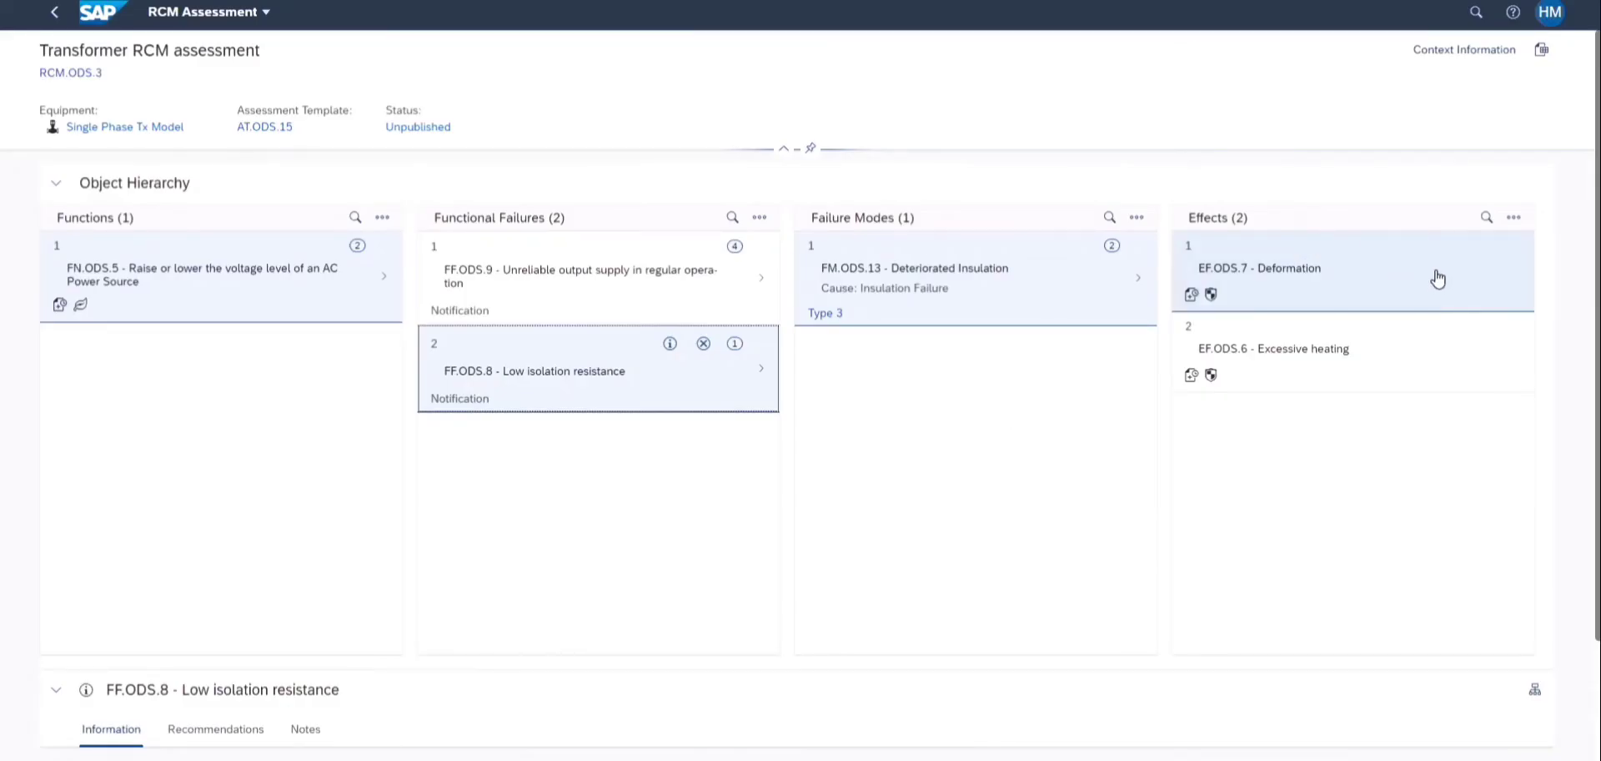
pyautogui.click(1438, 277)
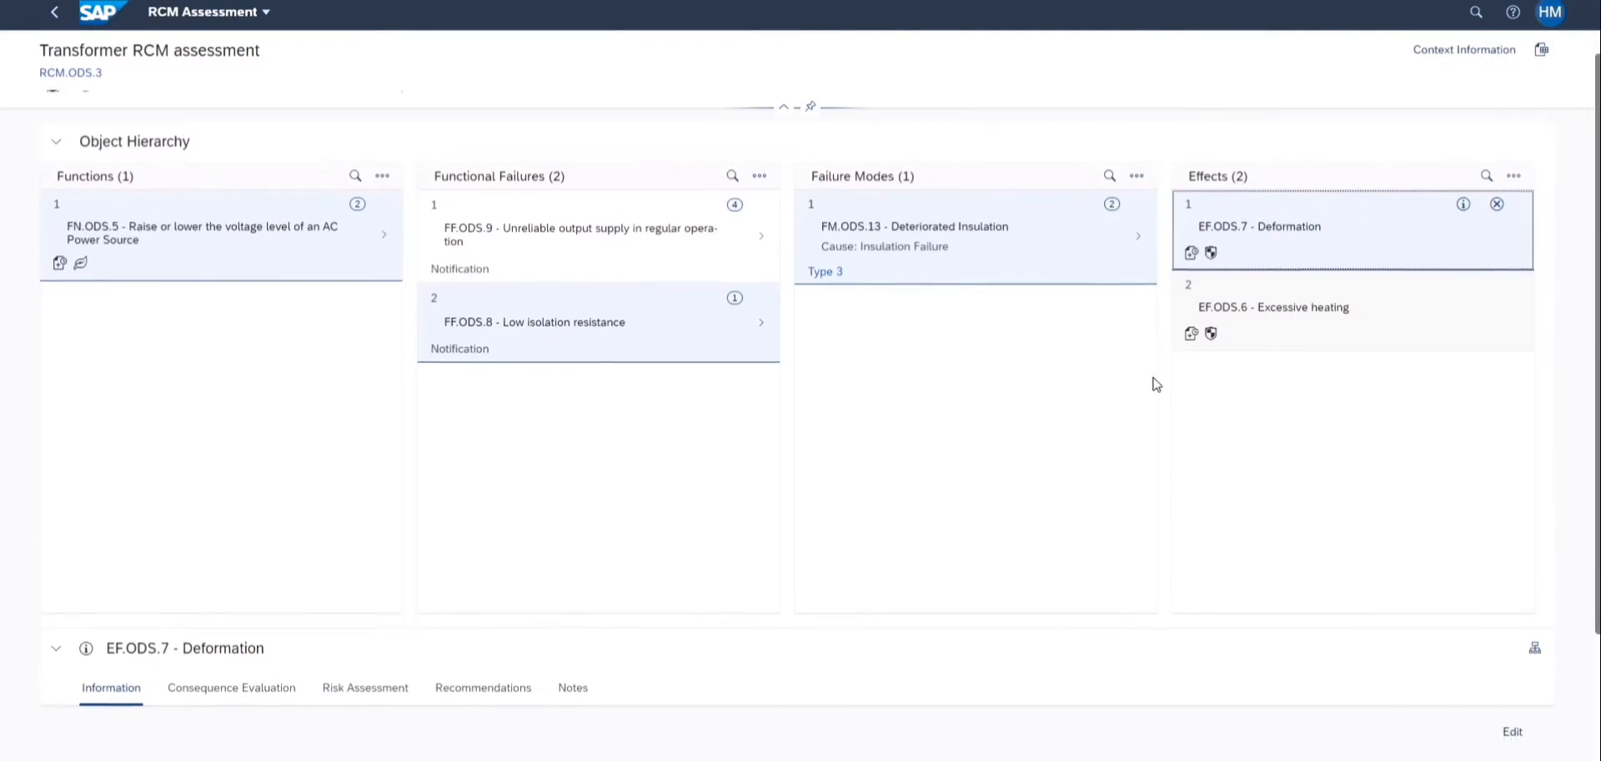
pyautogui.scroll(-3, 1157, 375)
pyautogui.click(231, 531)
pyautogui.scroll(-1, 376, 564)
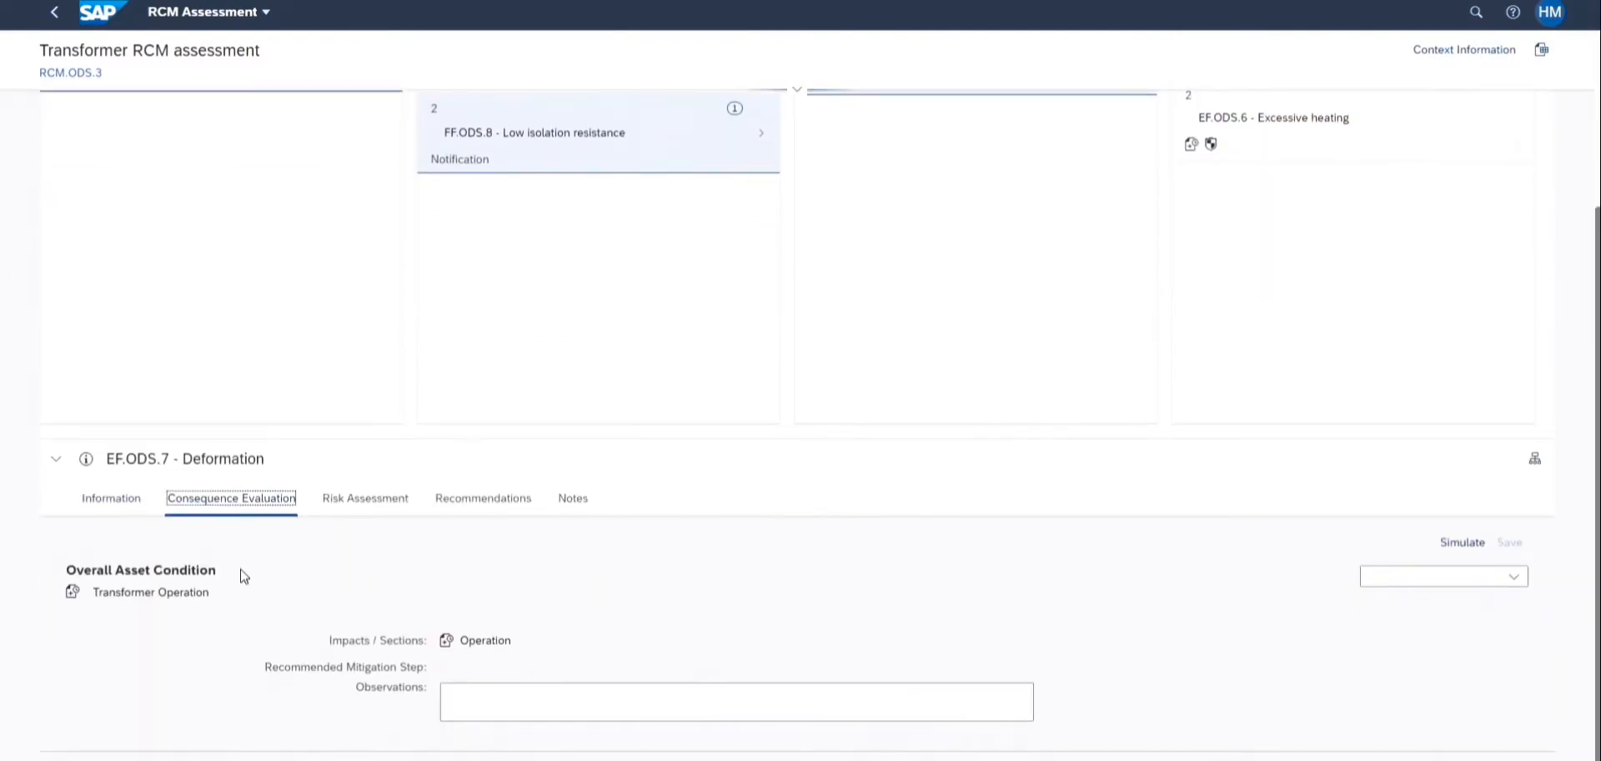
# Step: Answer Poor asset condition, Very Good cooling pumps and Yes for safe working clearance
pyautogui.click(1513, 611)
pyautogui.click(1461, 679)
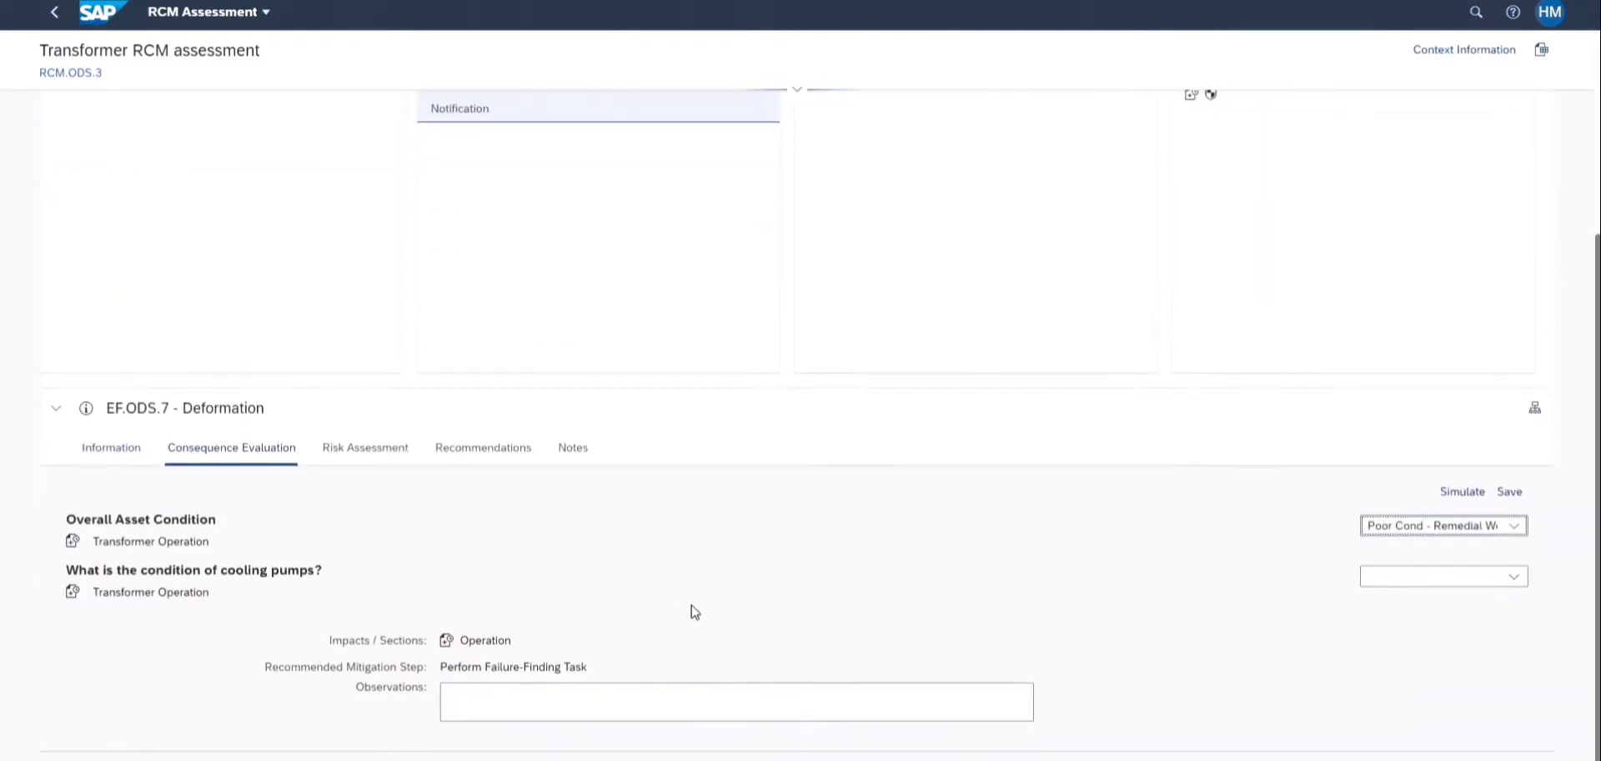
pyautogui.click(1514, 576)
pyautogui.click(1401, 680)
pyautogui.click(1514, 556)
pyautogui.click(1389, 602)
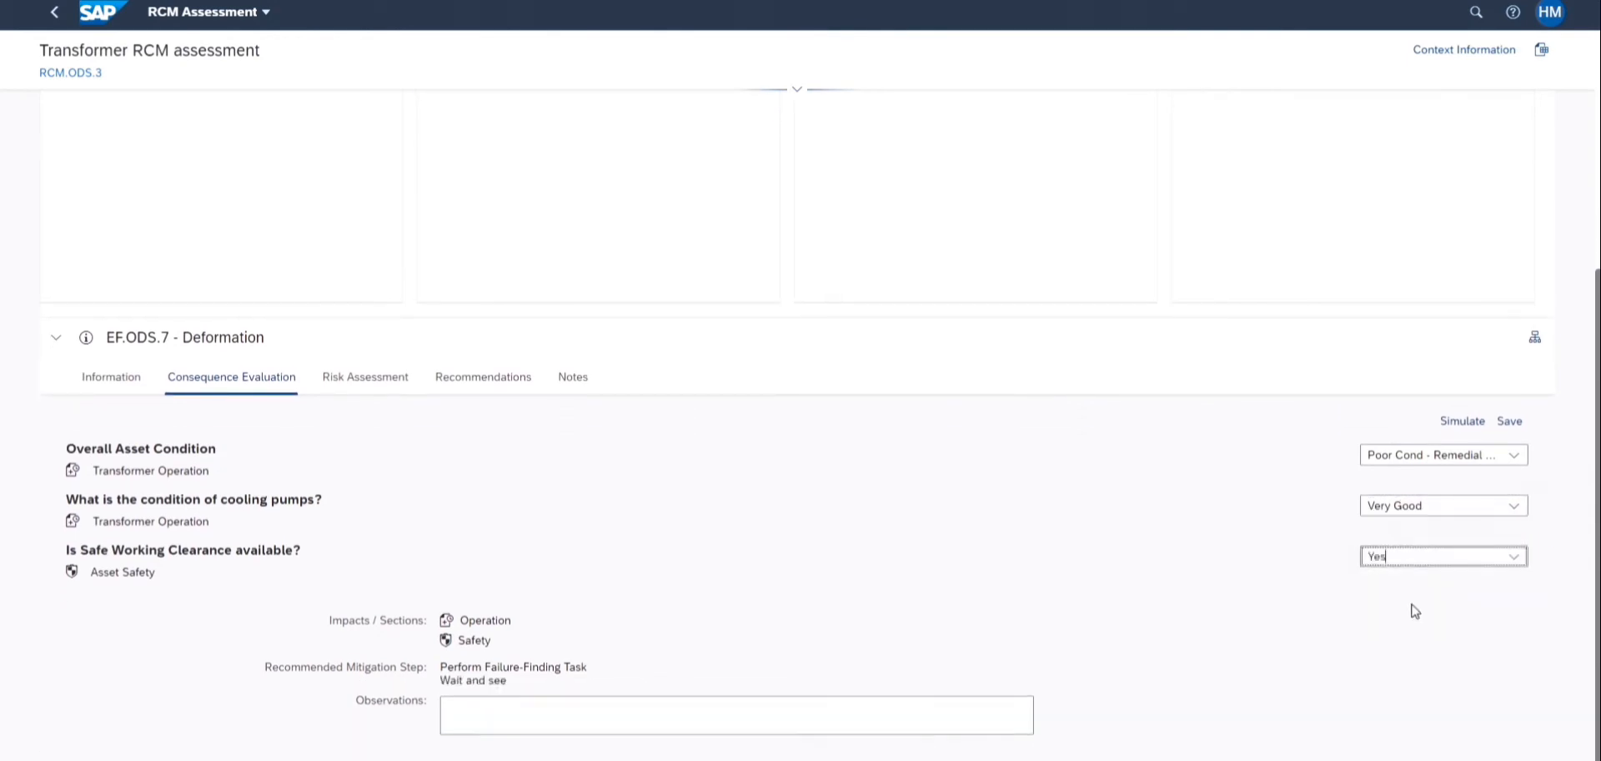
# Step: Save the consequence evaluation and start a new recommendation for the Deformation effect
pyautogui.click(1509, 408)
pyautogui.click(483, 364)
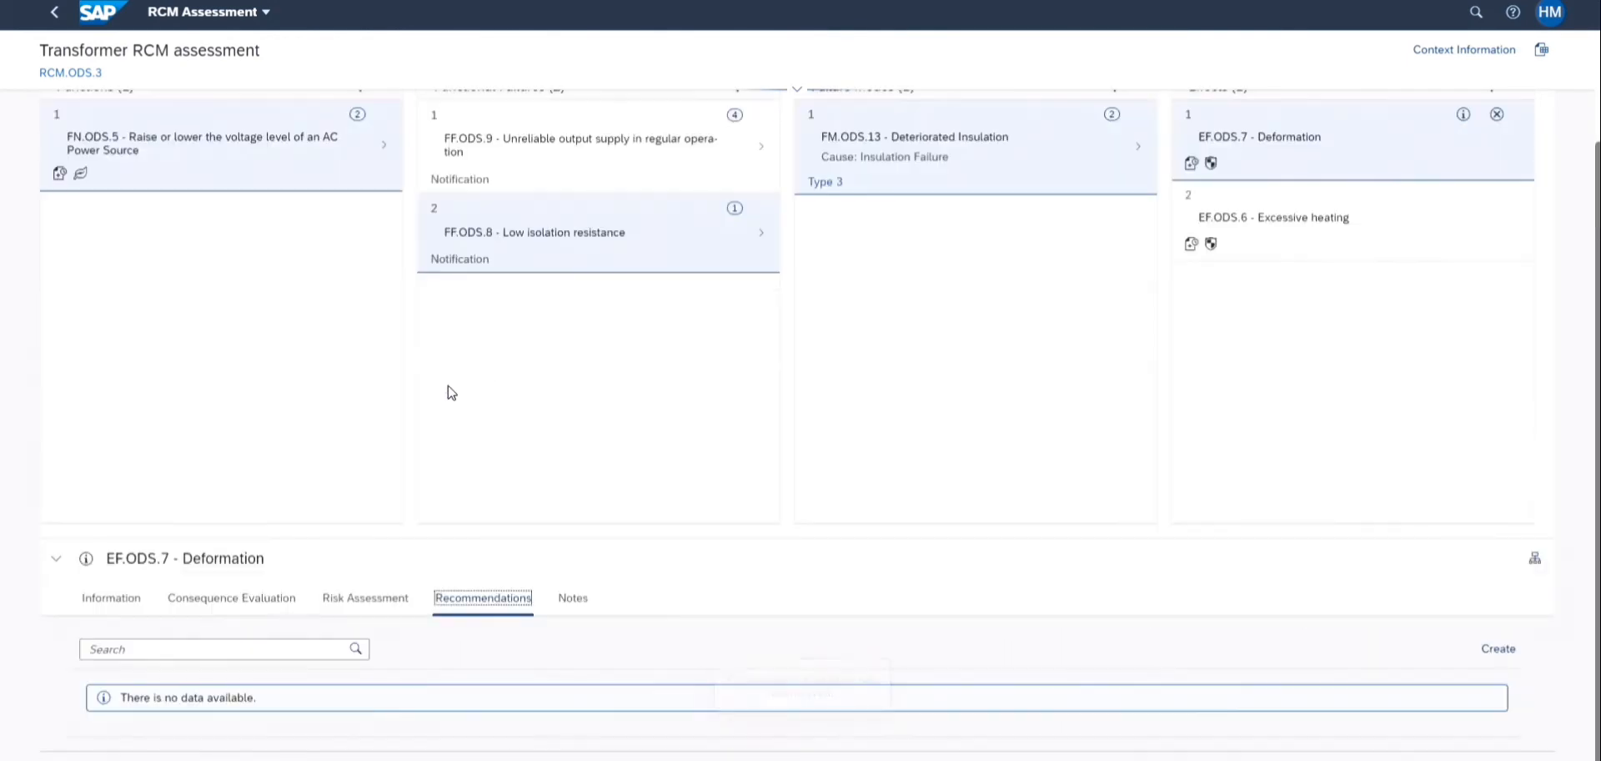
pyautogui.click(1498, 648)
pyautogui.click(652, 388)
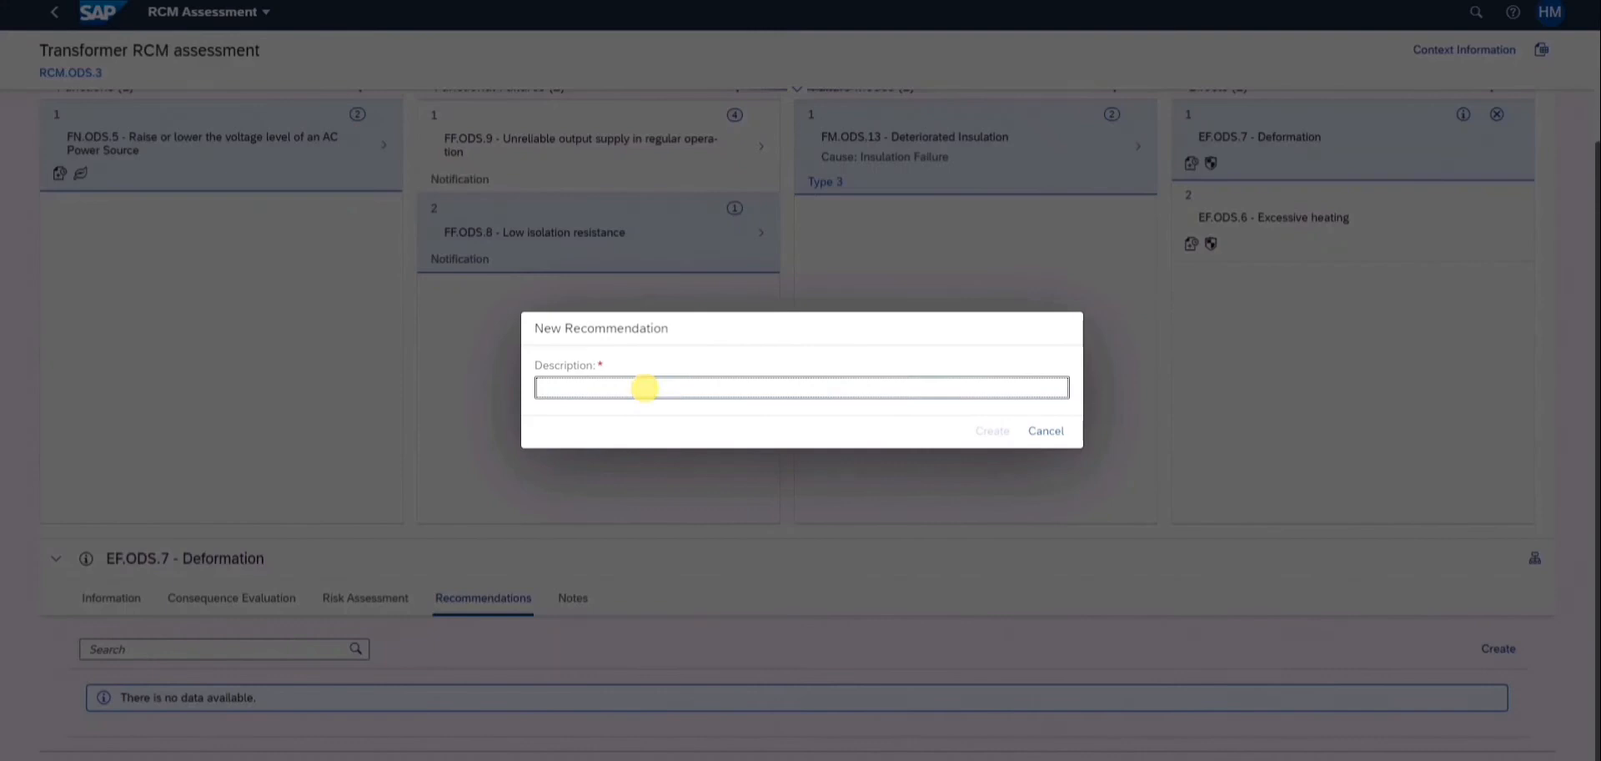
pyautogui.write('Check the mechanical condition of the transformer.')
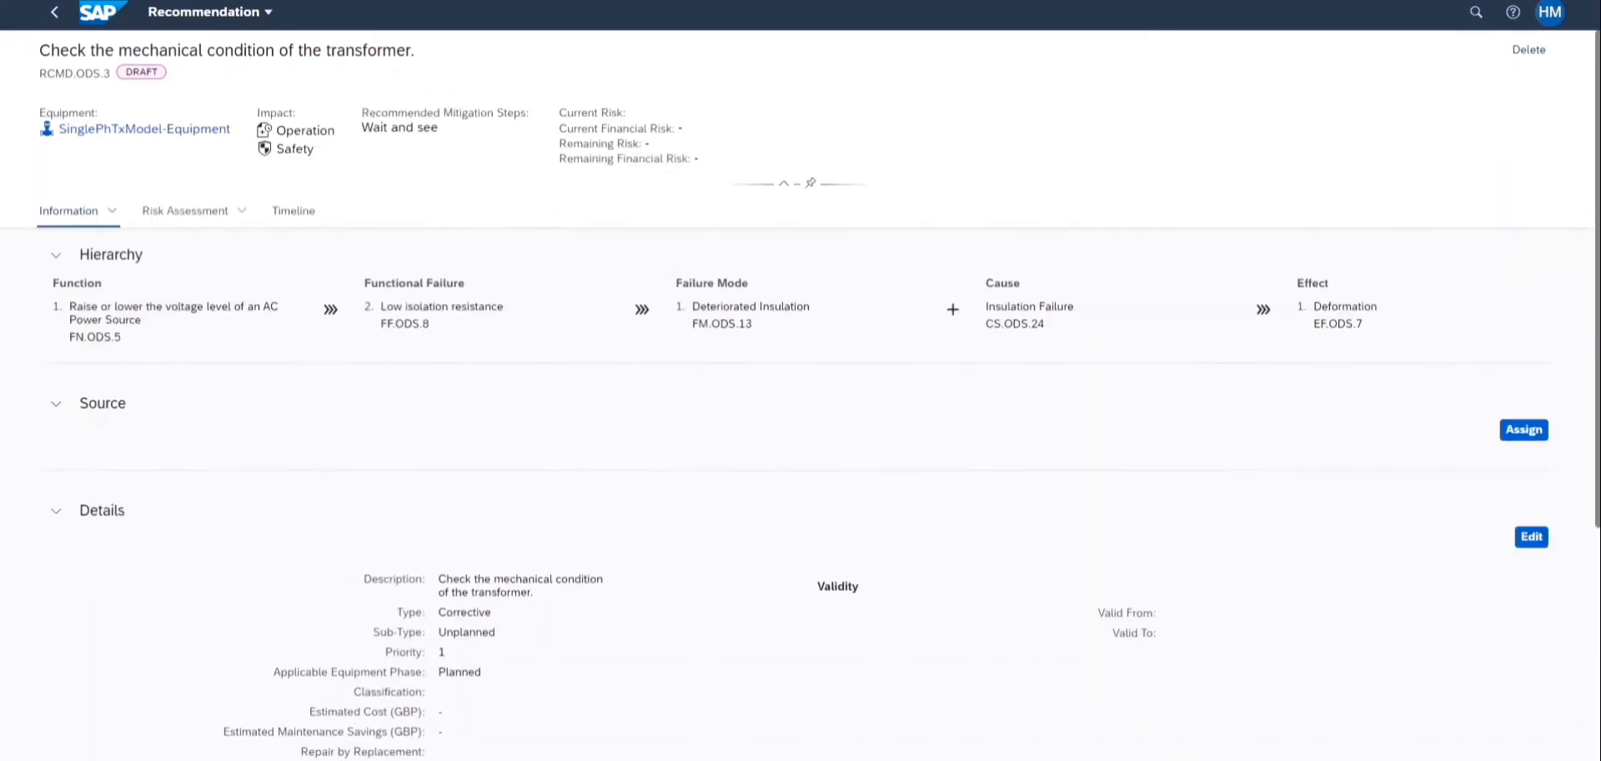
# Step: Assign instruction I.ODS.4 'Check the mechanical condition of the transformer' as the recommendation source
pyautogui.click(1524, 429)
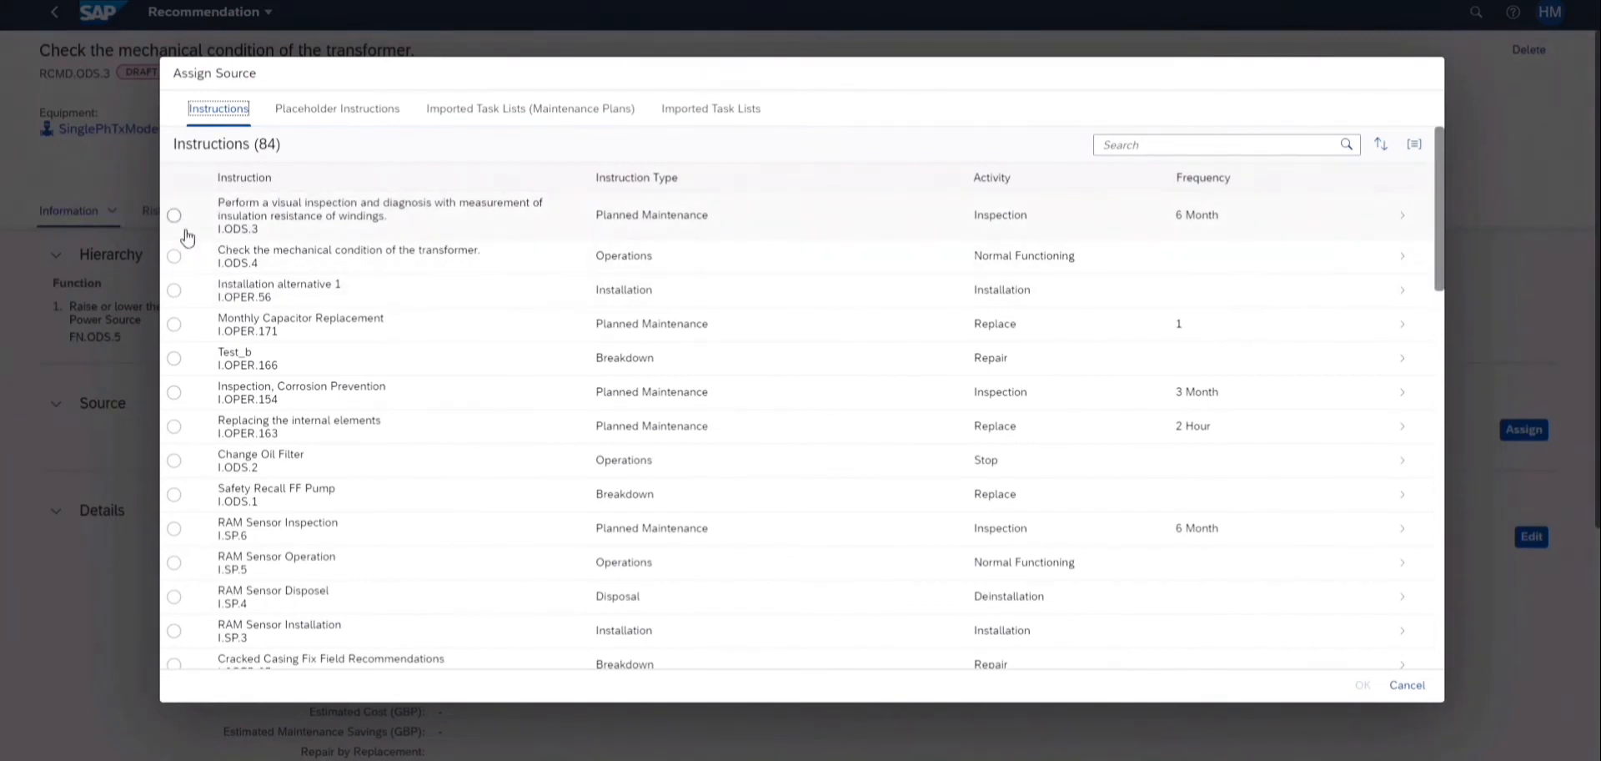
pyautogui.click(176, 257)
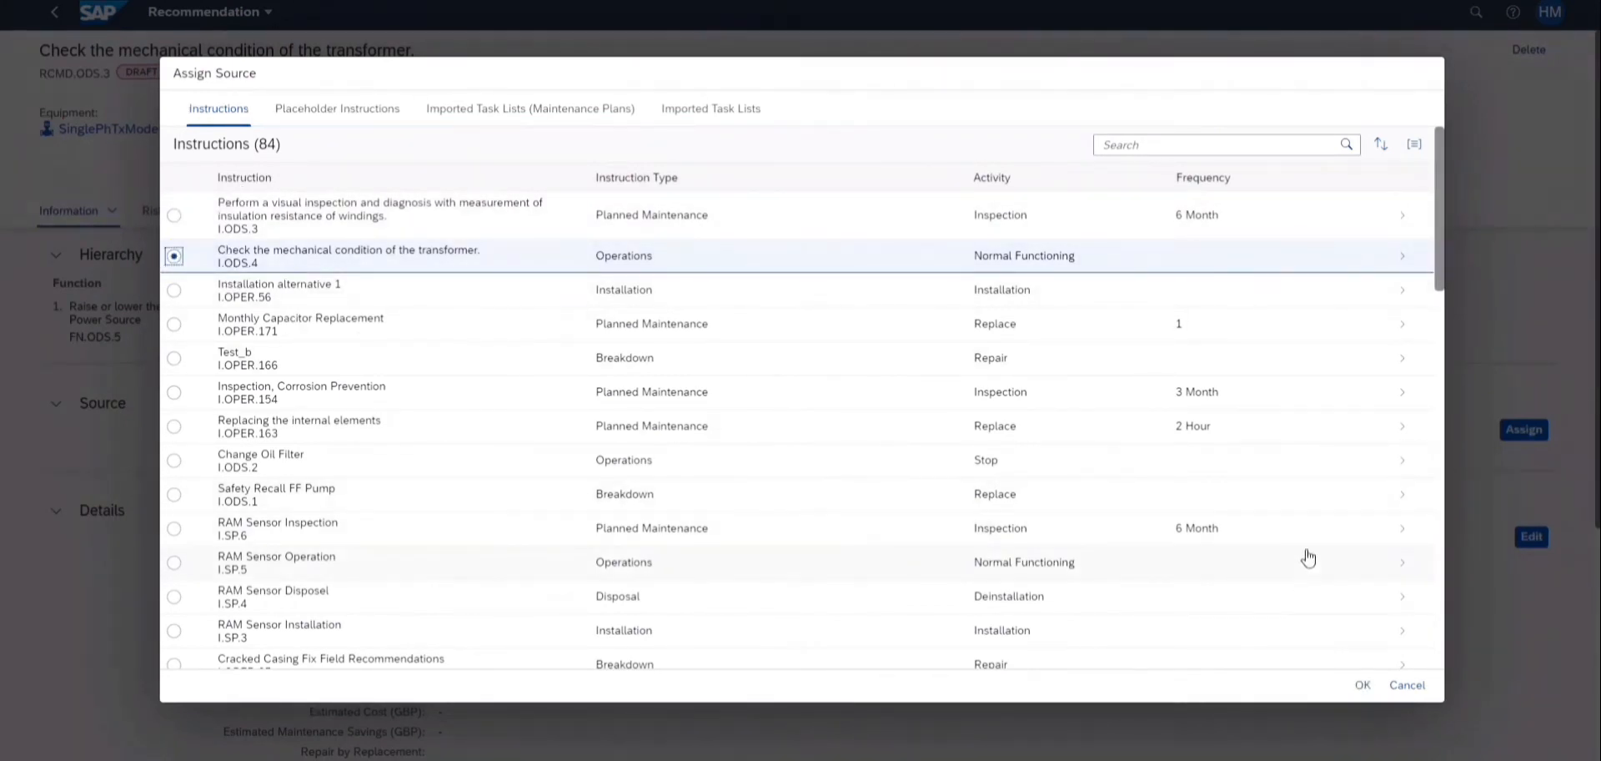
pyautogui.click(1363, 684)
pyautogui.scroll(-3, 419, 305)
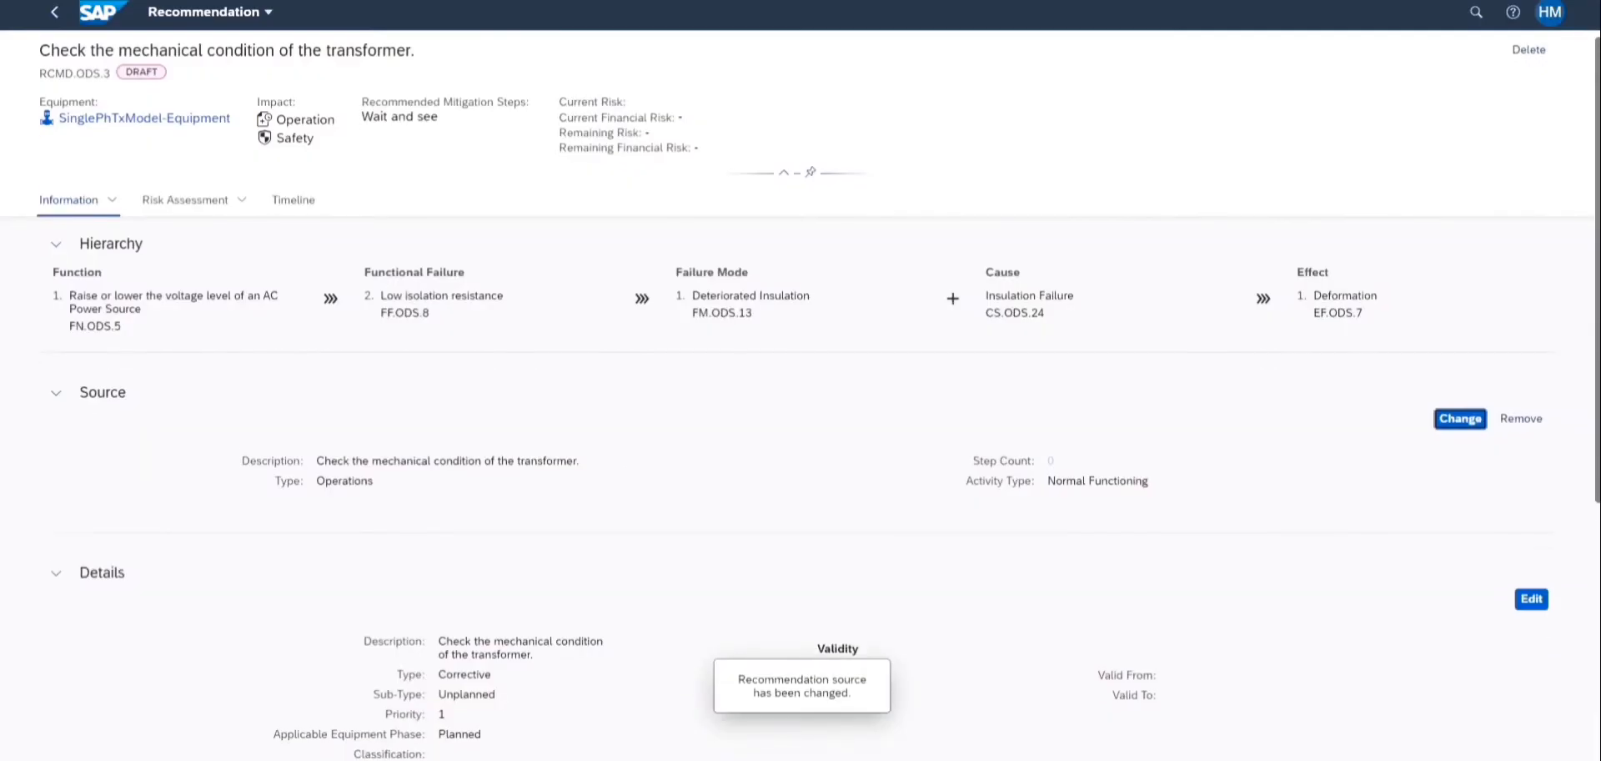
pyautogui.scroll(5, 386, 516)
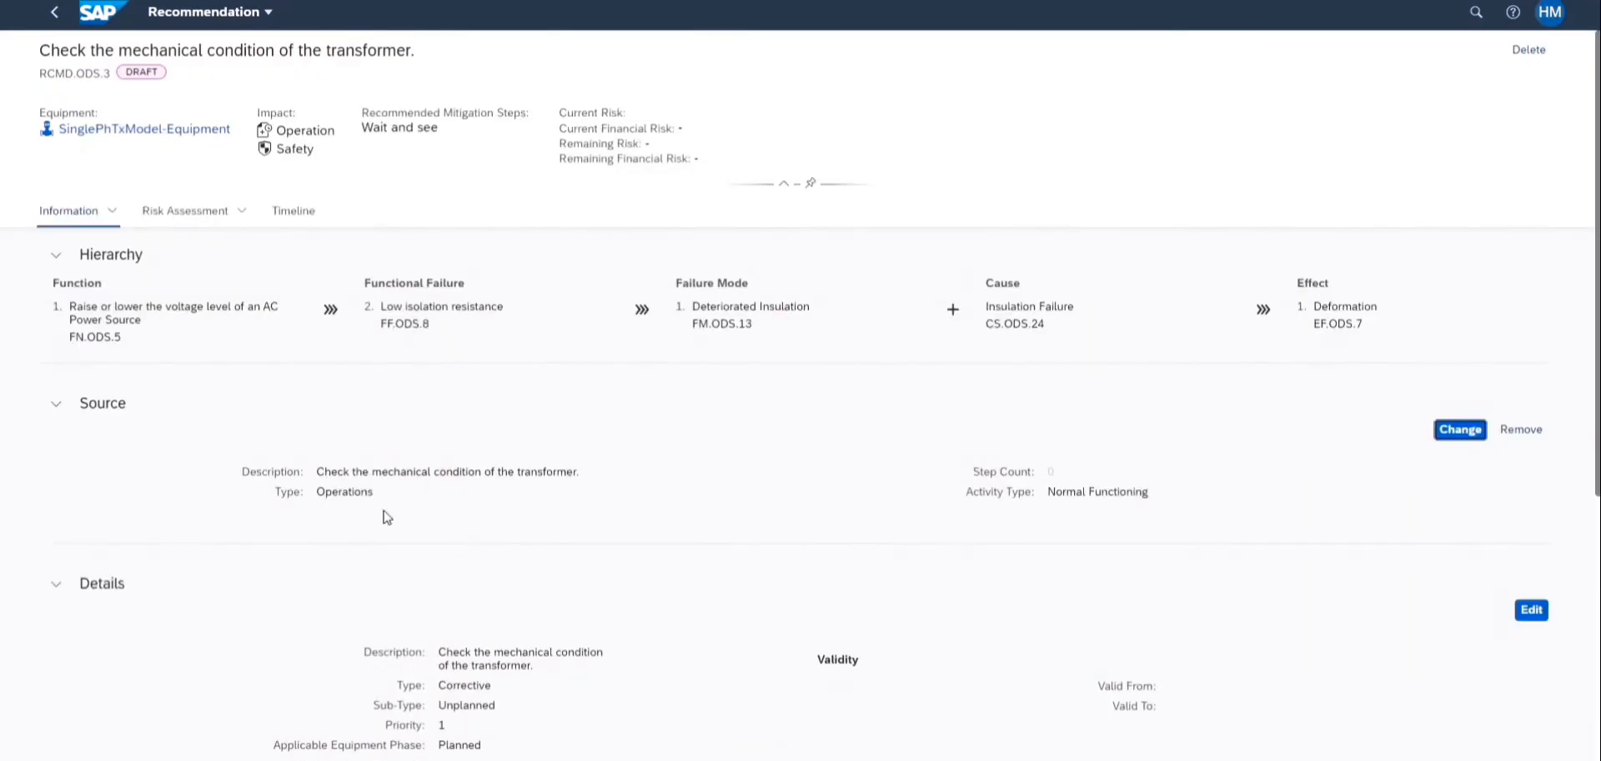
# Step: Save the risk assessment with condition 5, probability 10, severity 3 and consequence 5
pyautogui.click(186, 211)
pyautogui.click(594, 465)
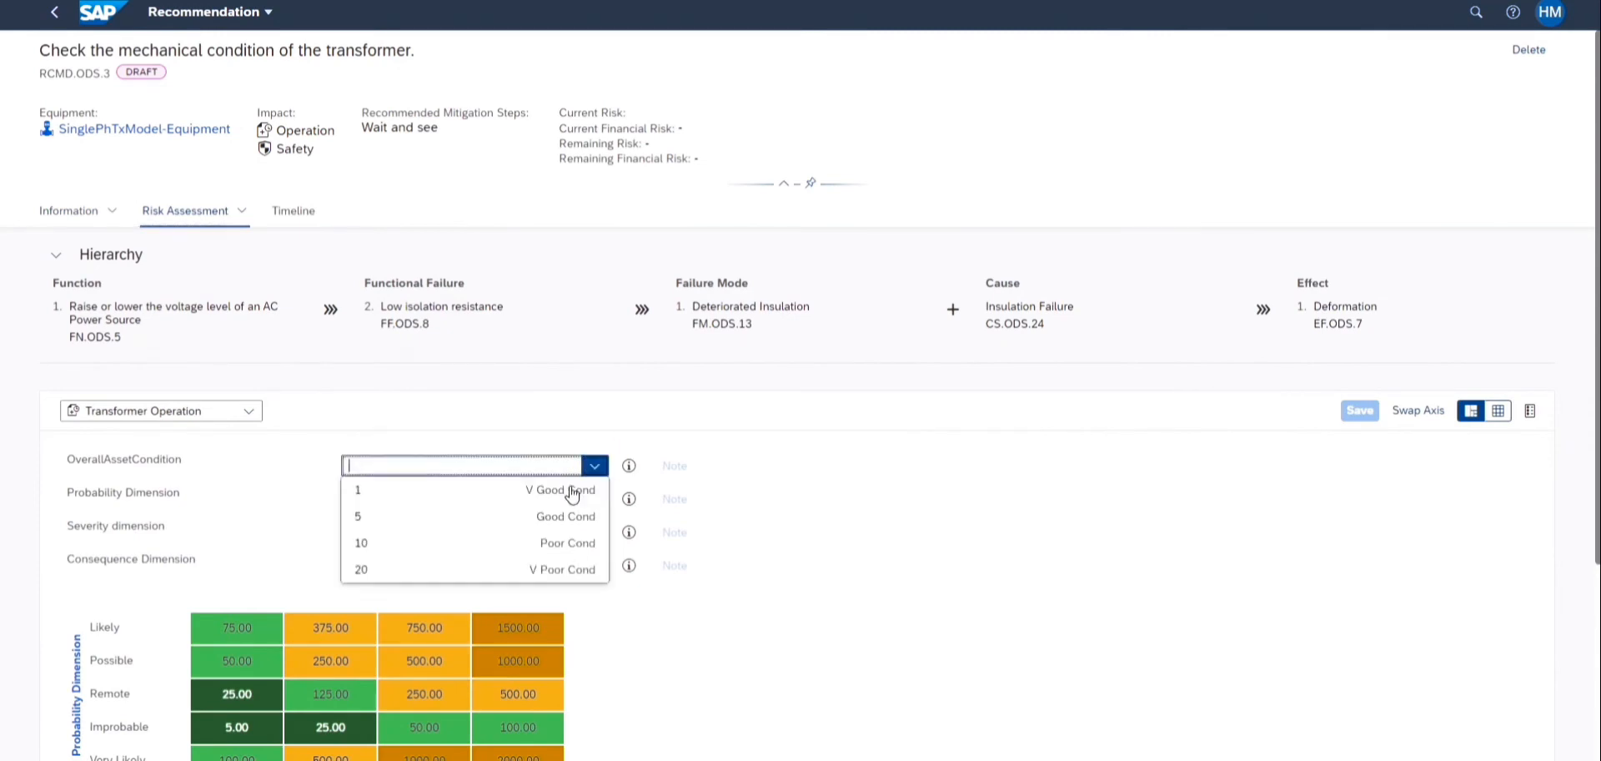
pyautogui.click(532, 517)
pyautogui.click(595, 498)
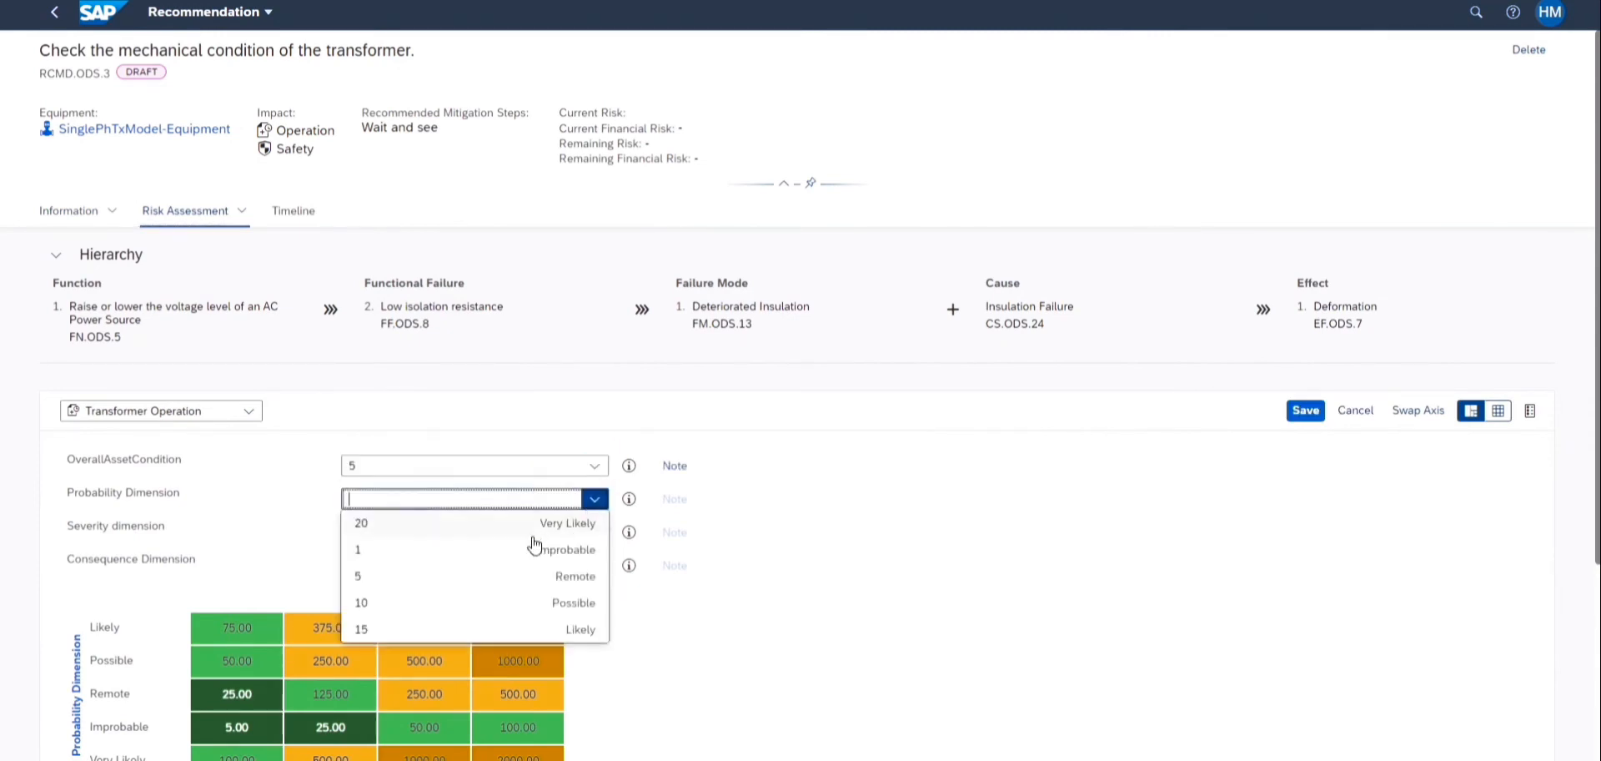
pyautogui.click(538, 602)
pyautogui.click(595, 532)
pyautogui.click(551, 610)
pyautogui.click(594, 564)
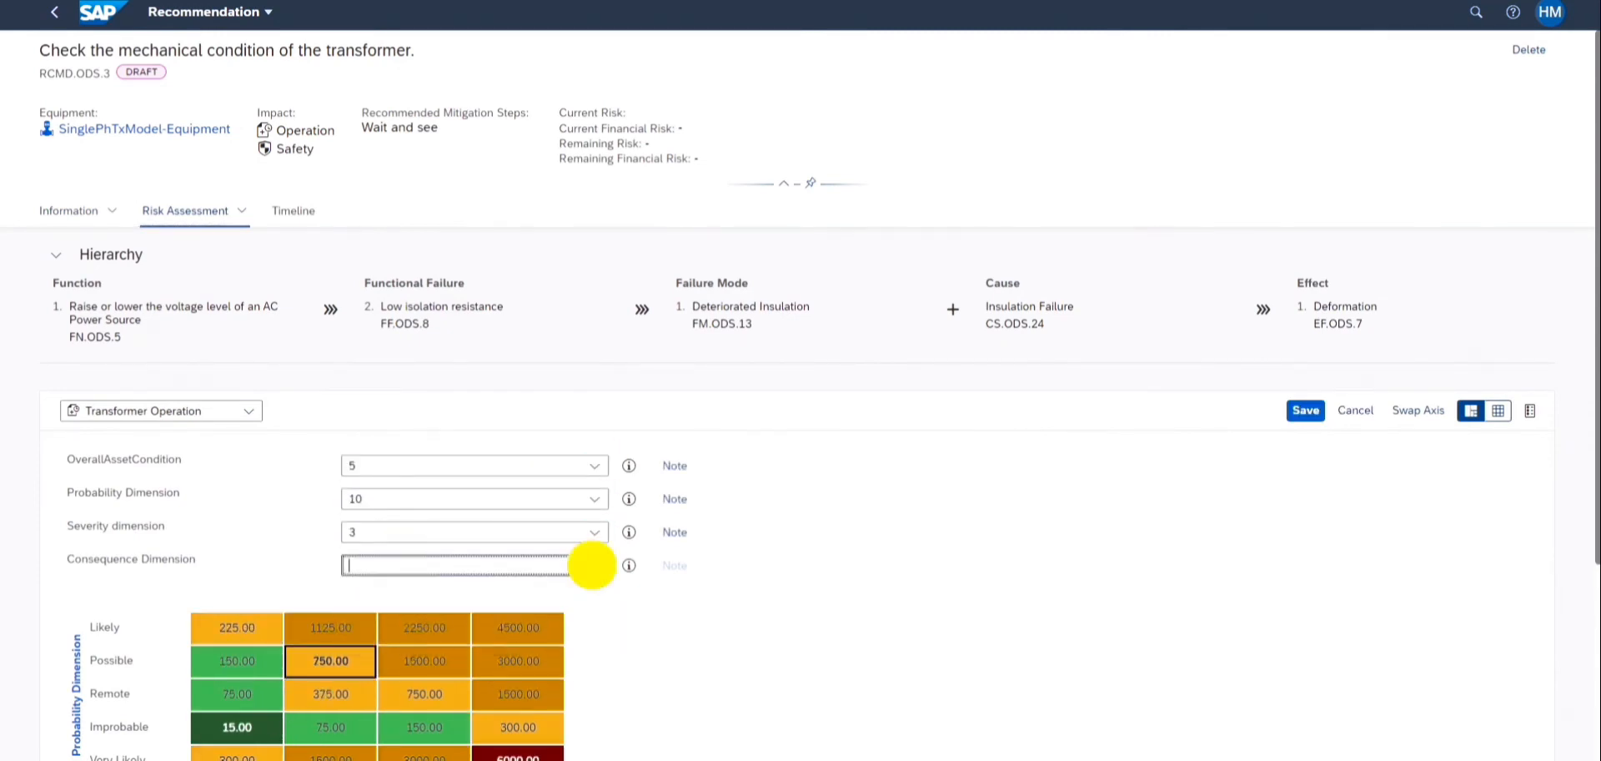
pyautogui.click(538, 639)
pyautogui.click(1305, 411)
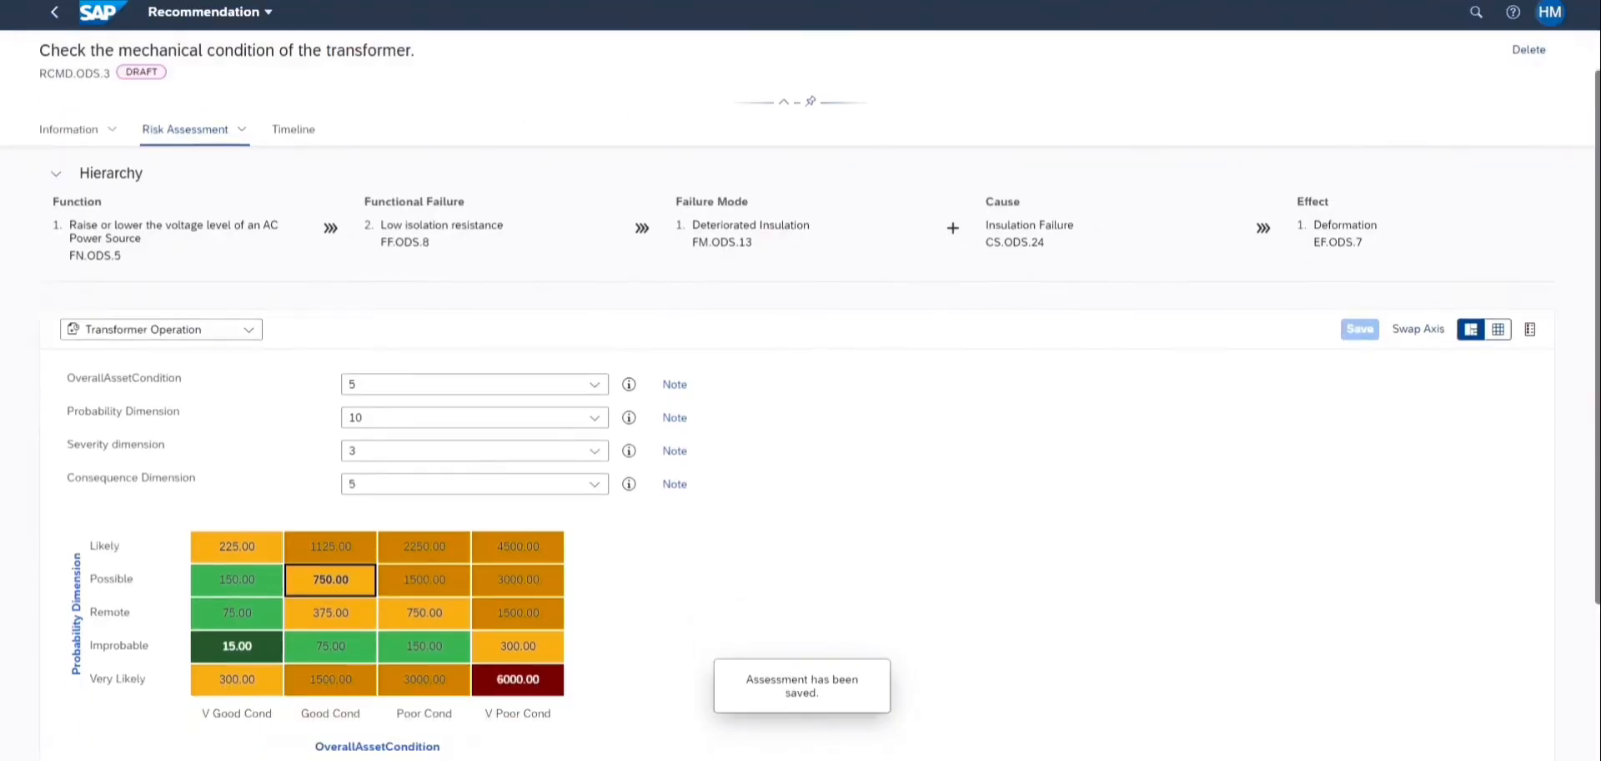
pyautogui.scroll(-3, 800, 500)
# Step: Review the Deformation effect's recommendations, then show the assessment's general information page
pyautogui.click(54, 12)
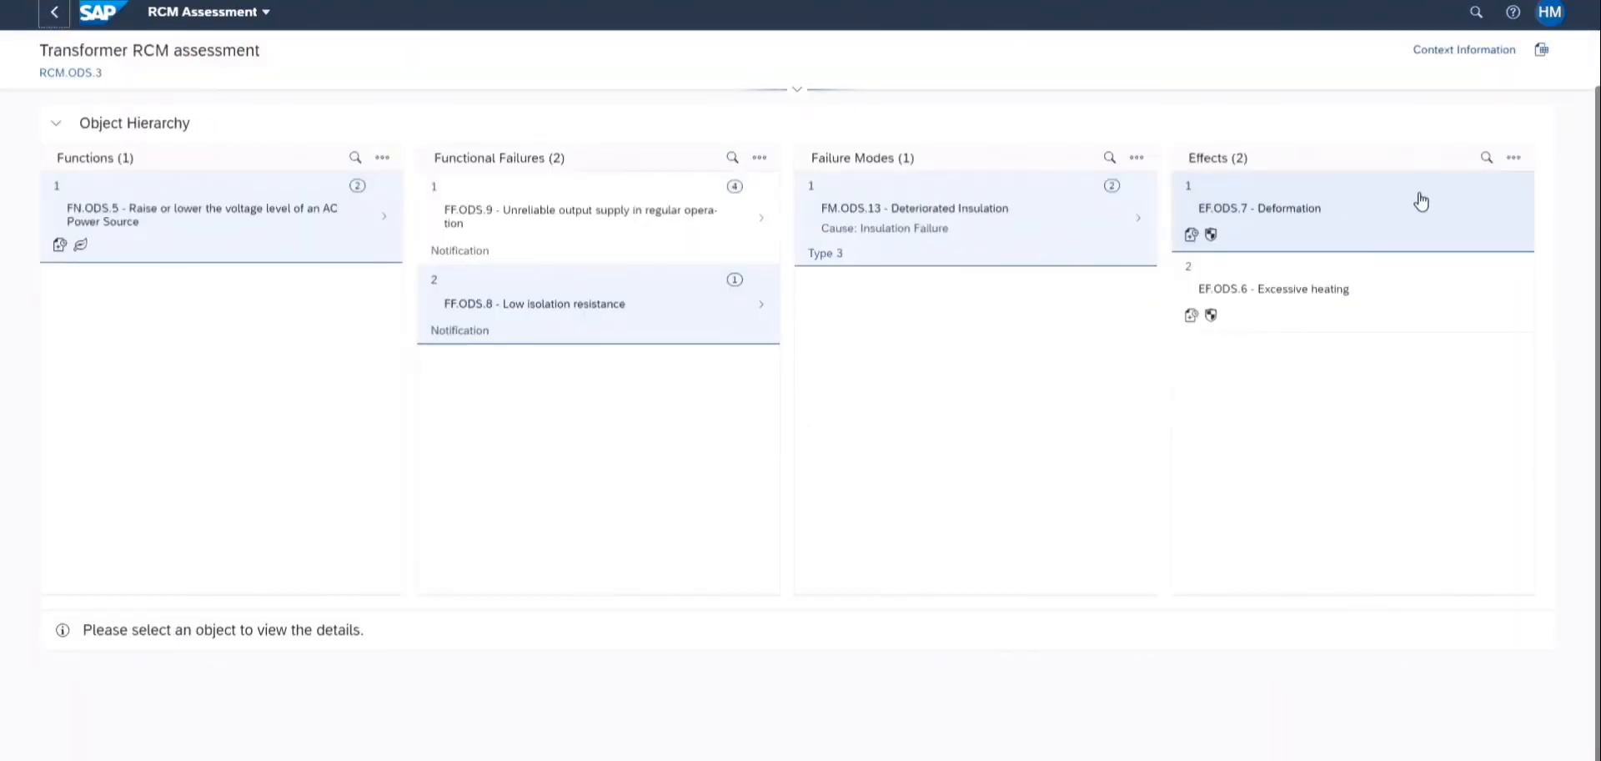
pyautogui.click(1398, 231)
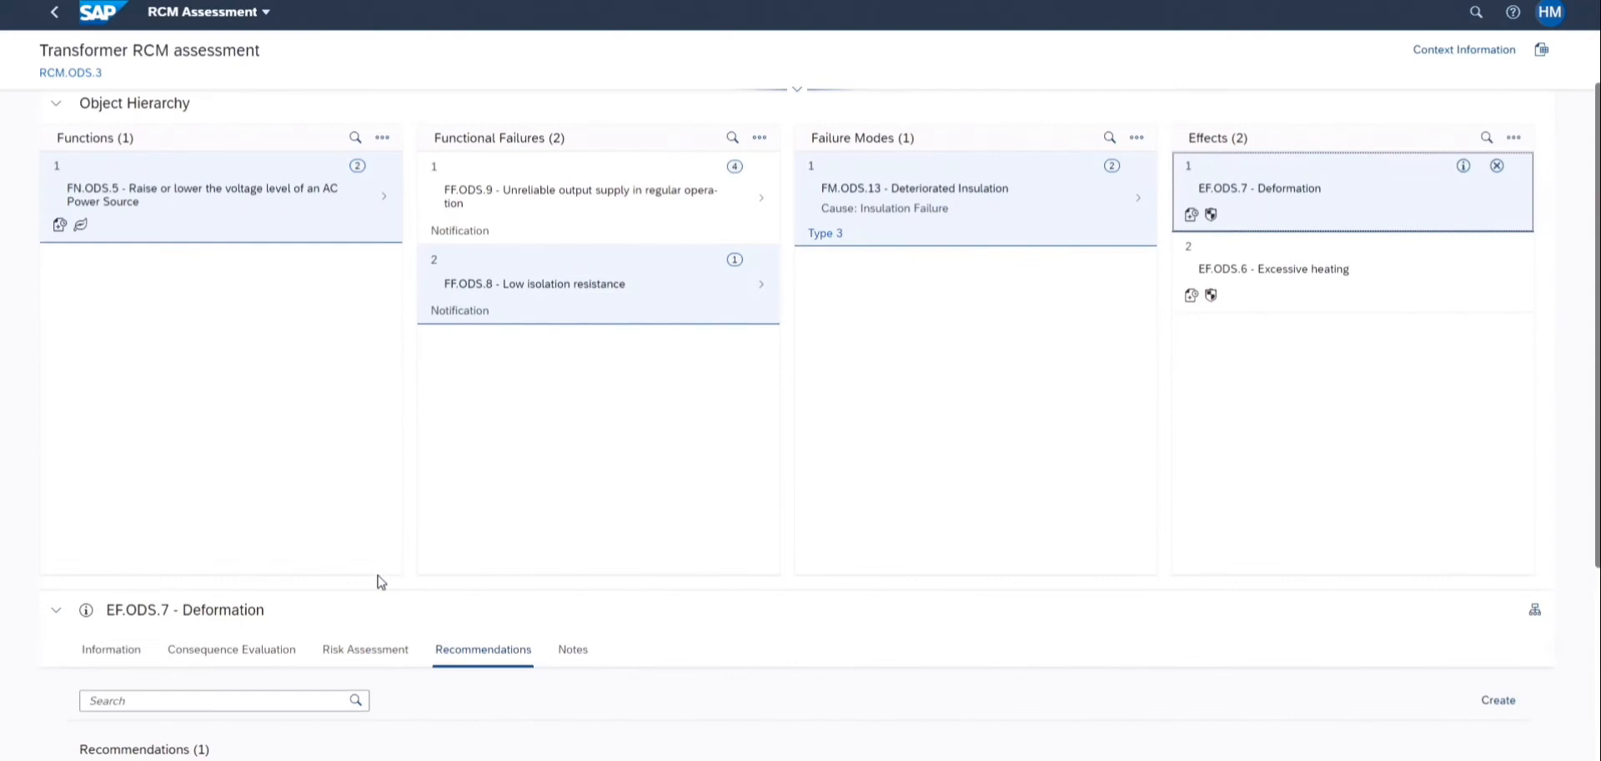
pyautogui.scroll(-3, 376, 575)
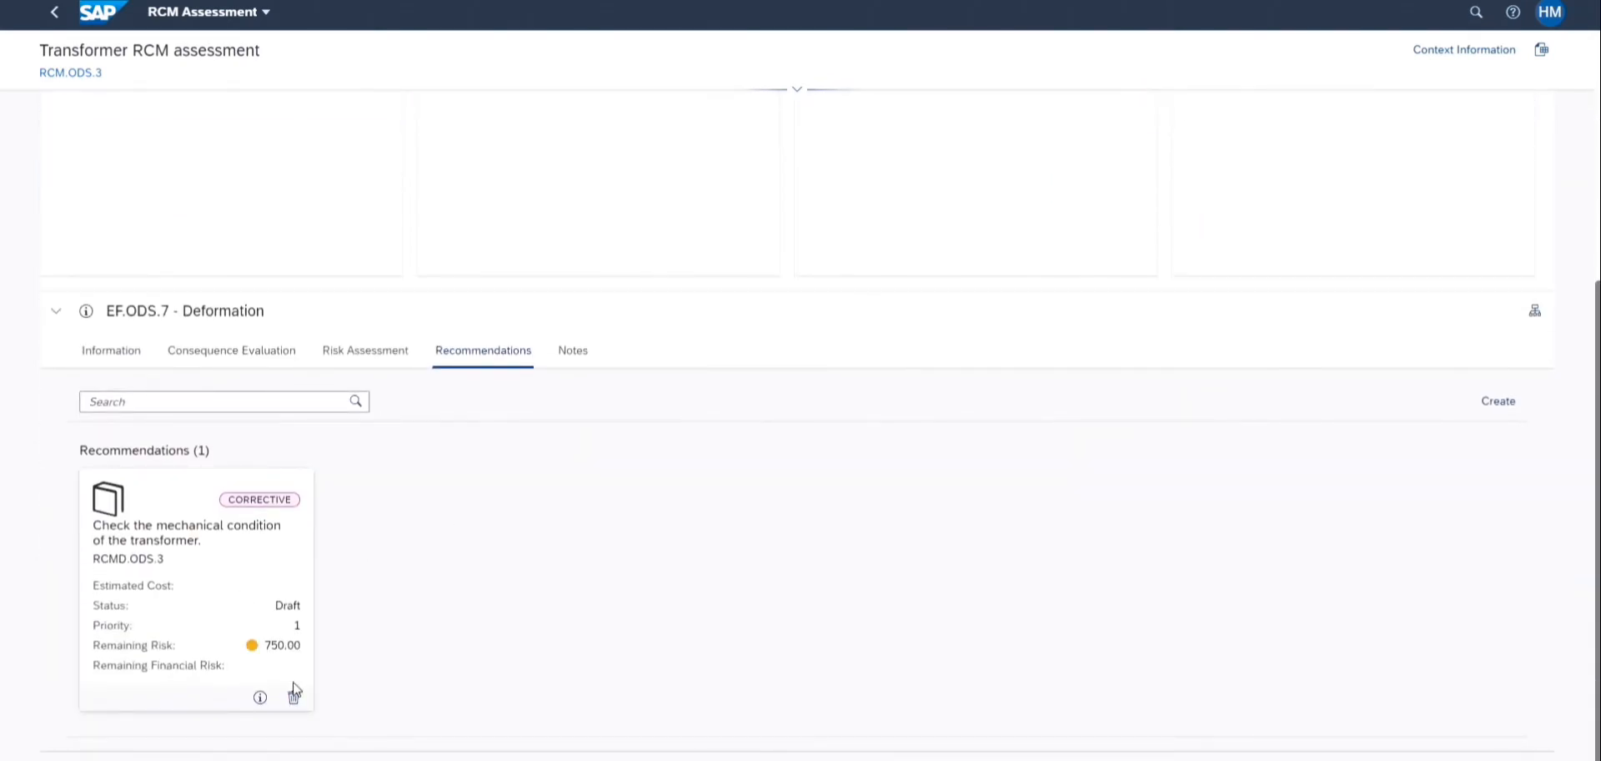
pyautogui.scroll(5, 994, 569)
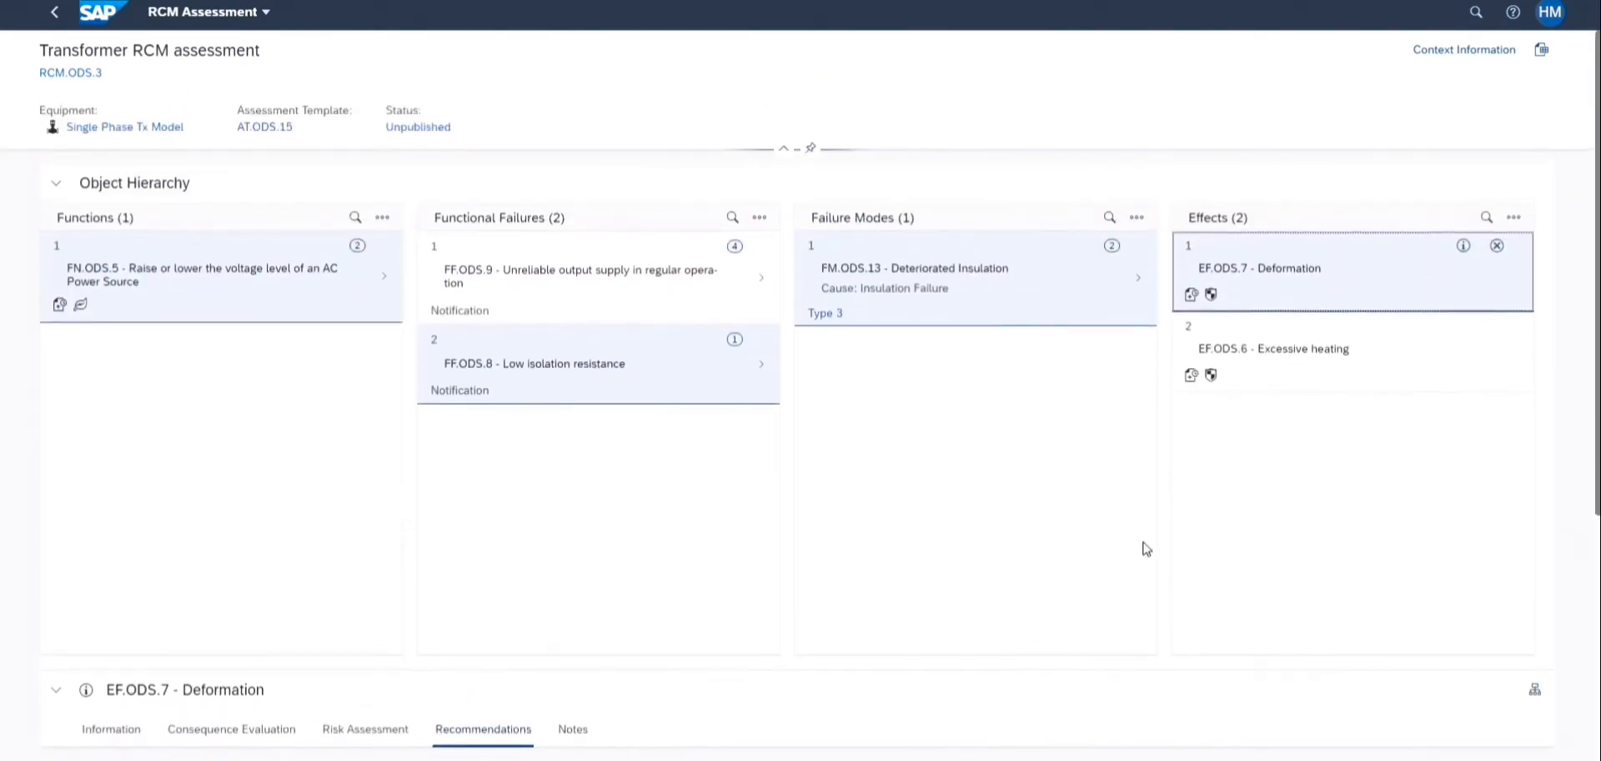
pyautogui.click(588, 363)
pyautogui.click(54, 11)
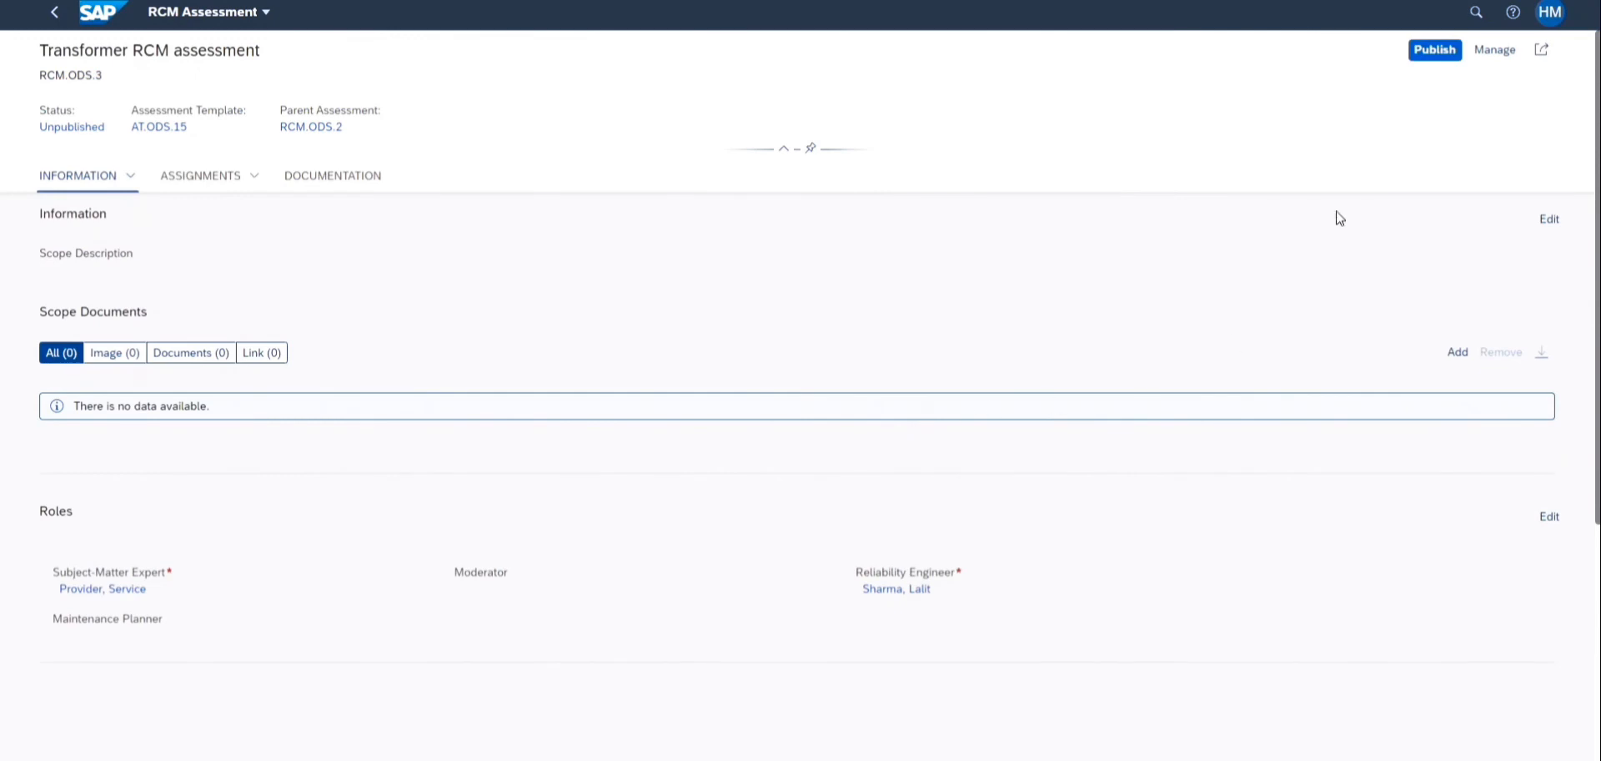
# Step: Publish the Transformer RCM assessment from its header
pyautogui.click(1435, 50)
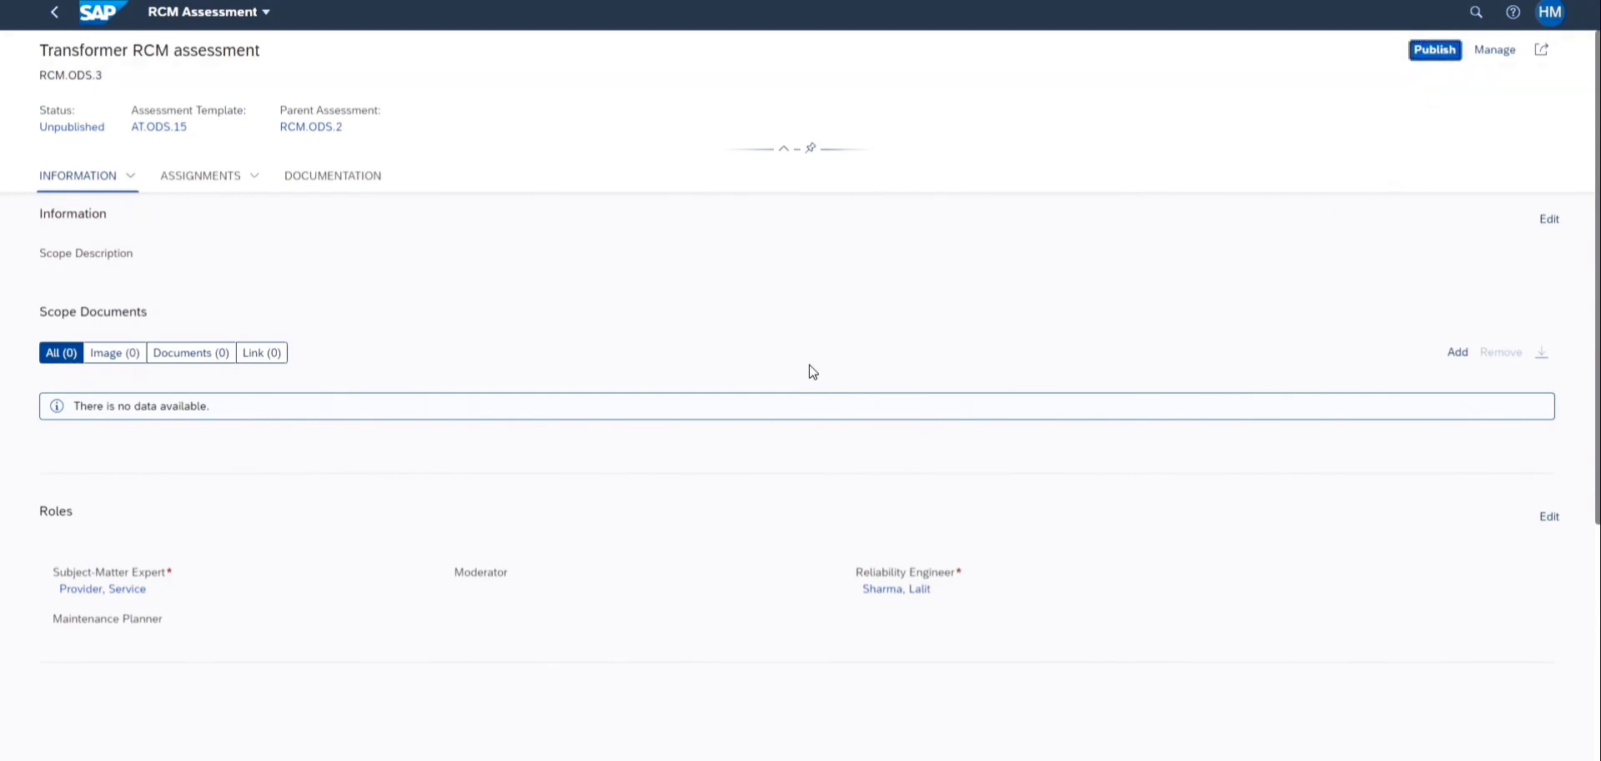